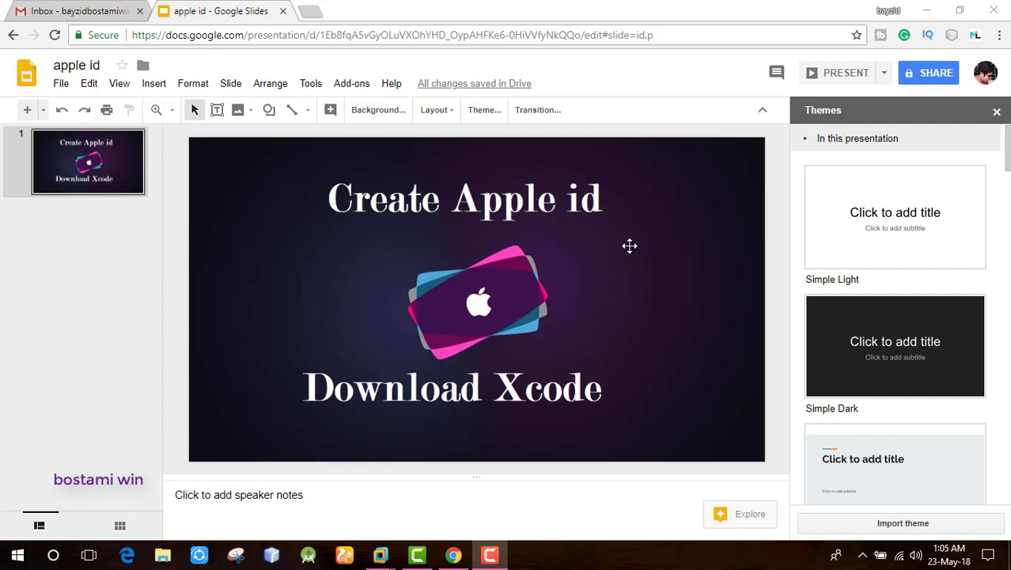
# Step: Load the apple.com home page in a new Chrome tab from the address-bar suggestion
pyautogui.click(316, 15)
pyautogui.click(316, 15)
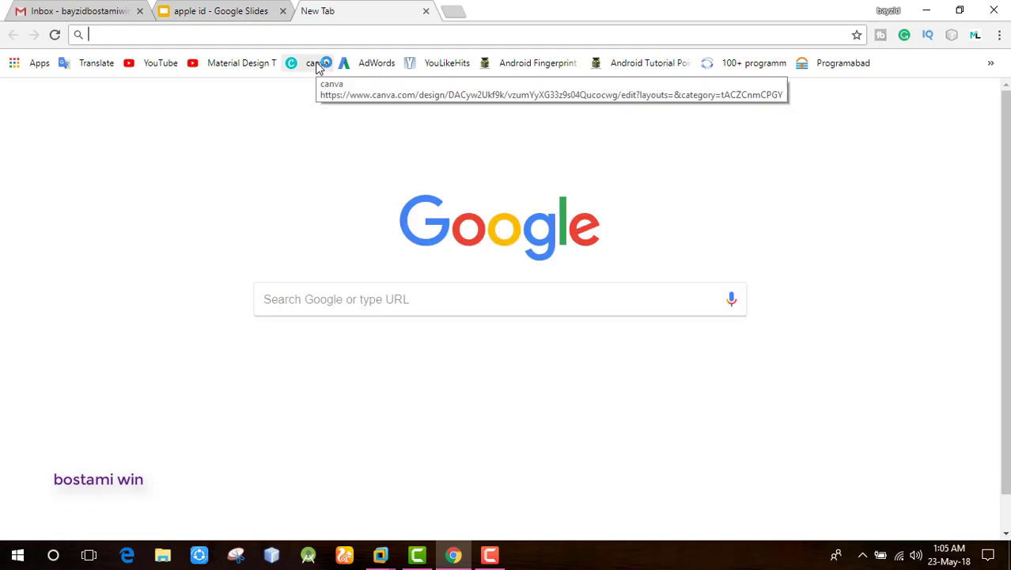
pyautogui.write('ap')
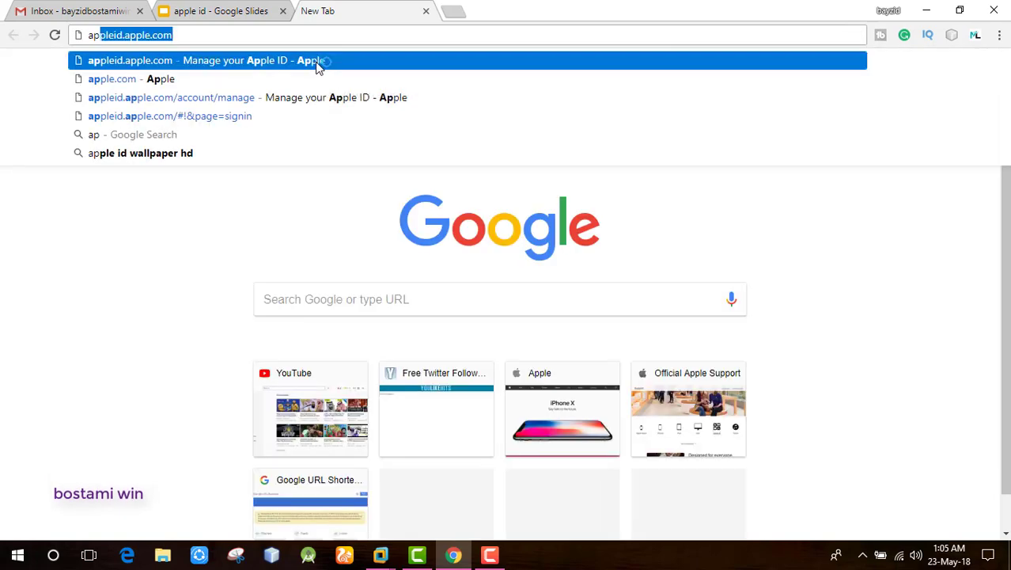
pyautogui.write('ple')
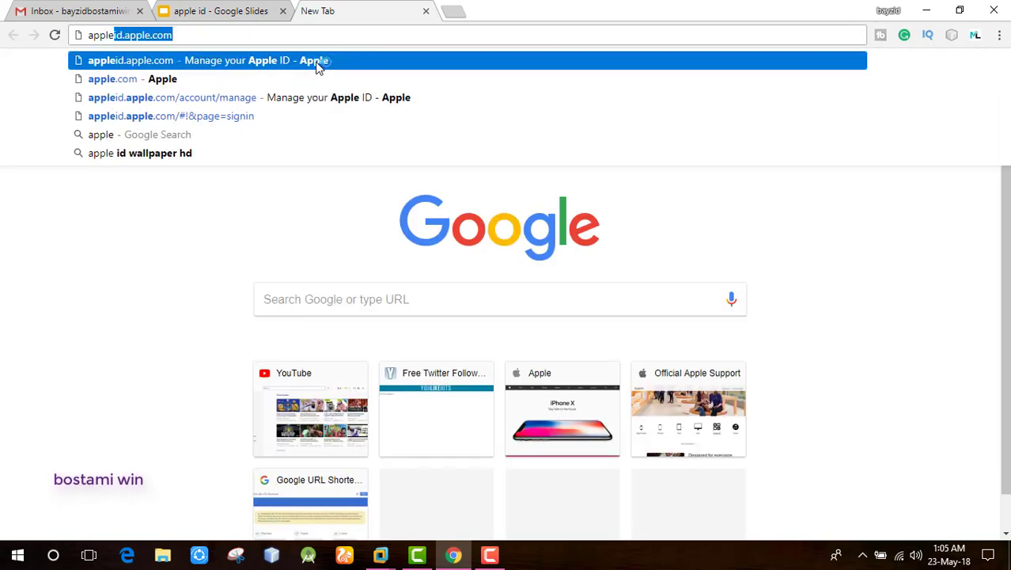
pyautogui.write('.')
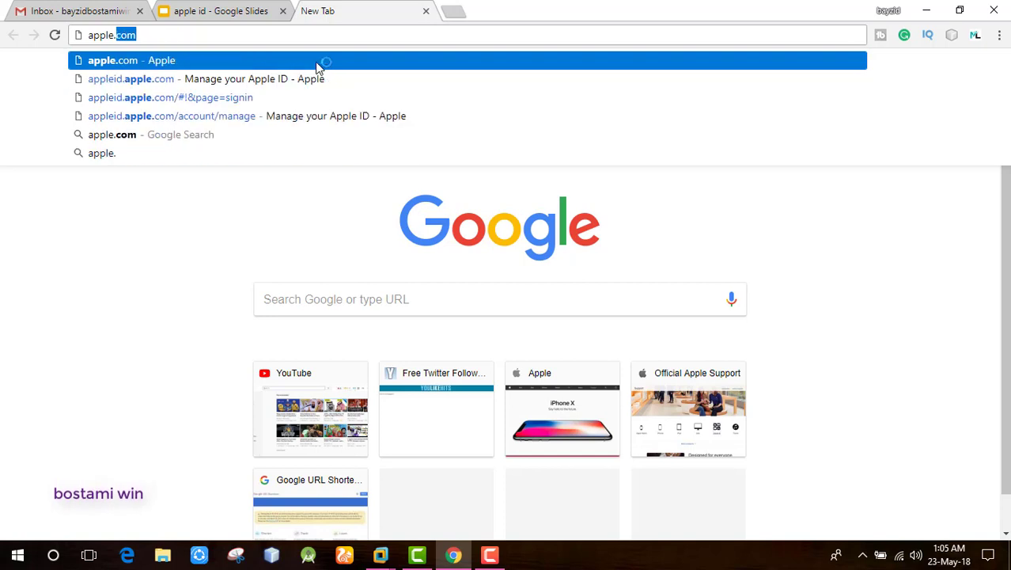
pyautogui.press('Return')
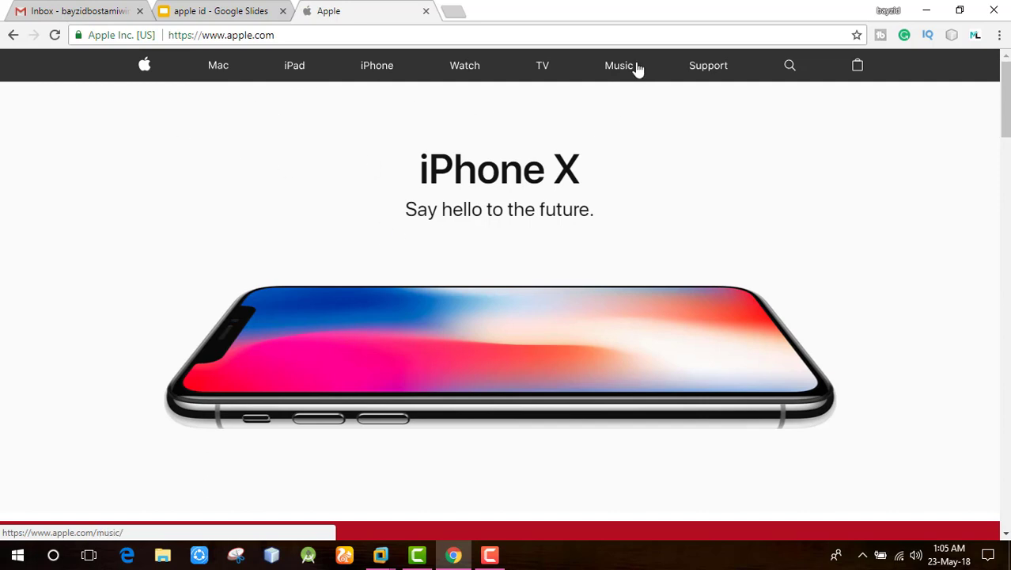
# Step: Go from Apple Support to the Apple ID support page, then to the Apple ID account page
pyautogui.click(705, 68)
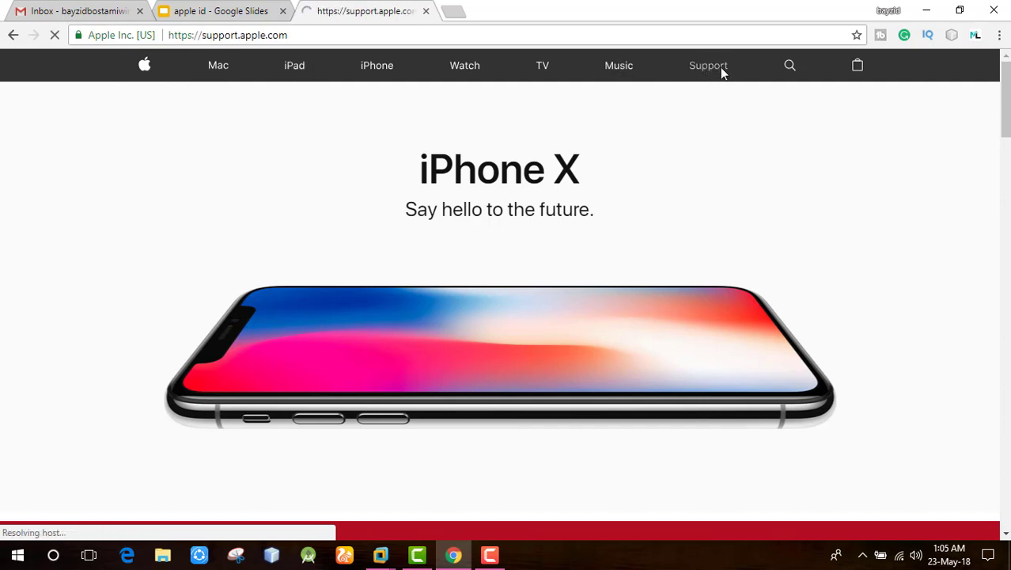
pyautogui.scroll(-3, 761, 342)
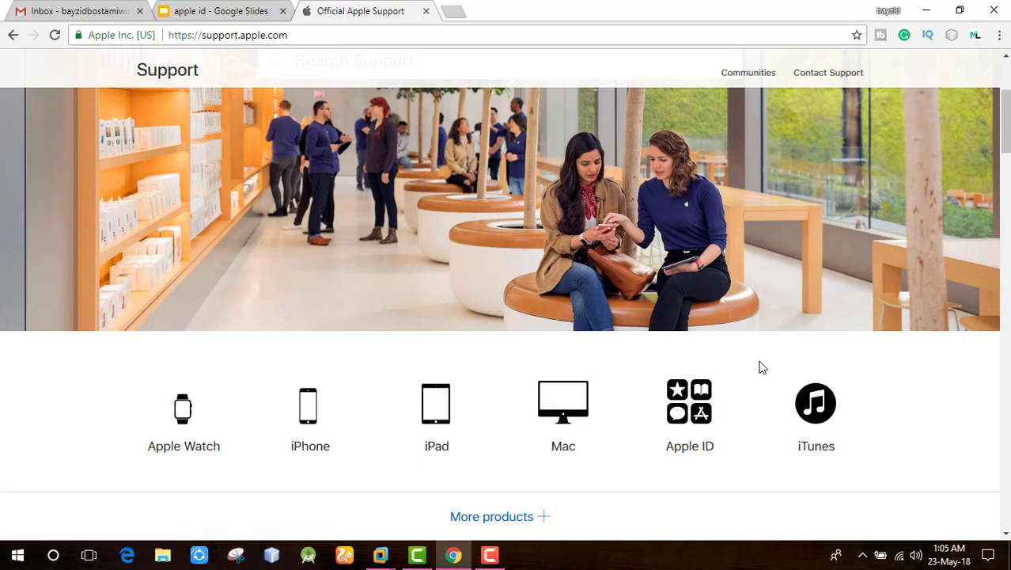
pyautogui.click(687, 453)
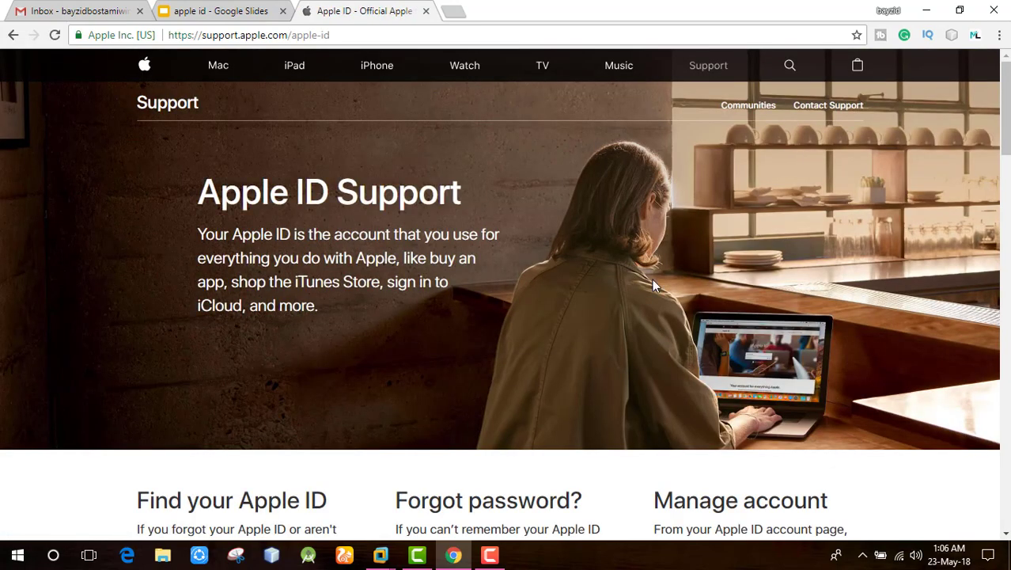
pyautogui.scroll(-3, 653, 285)
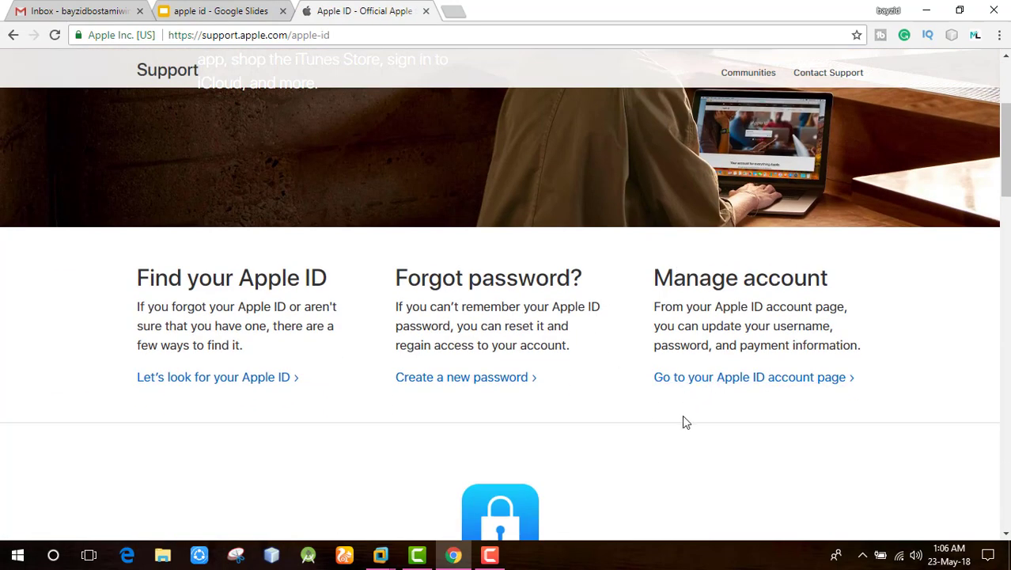
pyautogui.click(773, 381)
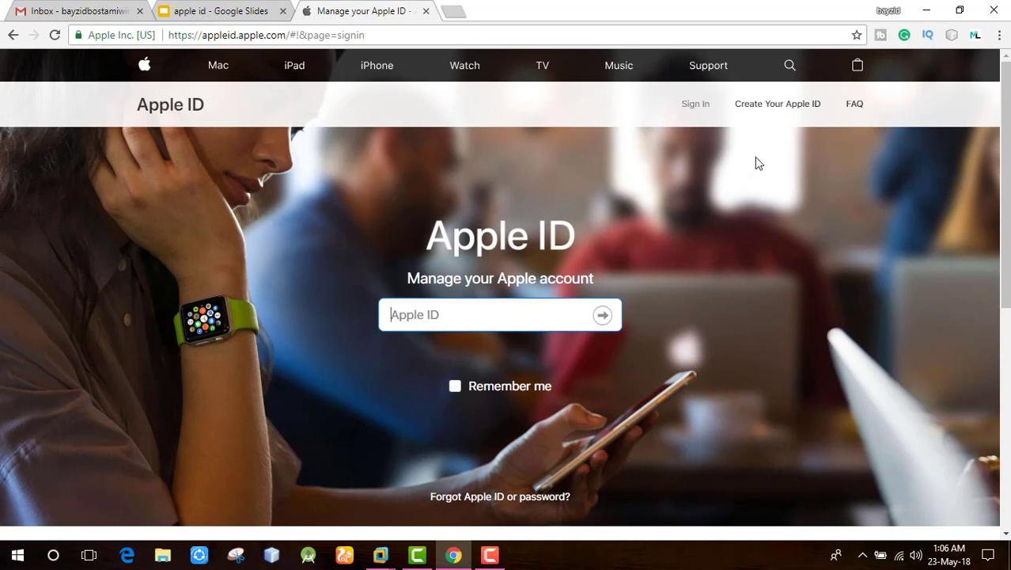
# Step: Start Create Your Apple ID and enter the user's first and last name
pyautogui.click(784, 112)
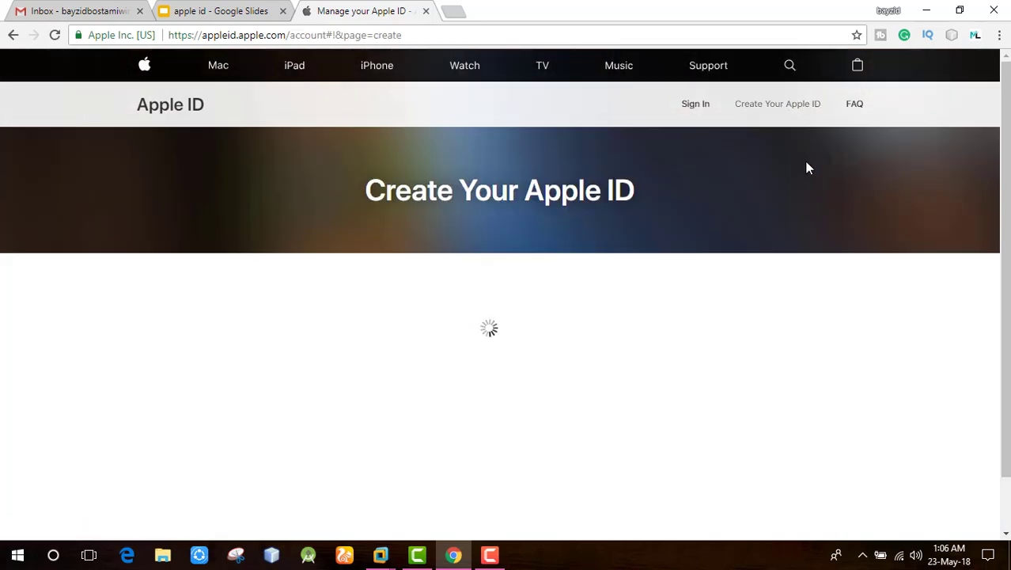
pyautogui.scroll(-1, 761, 217)
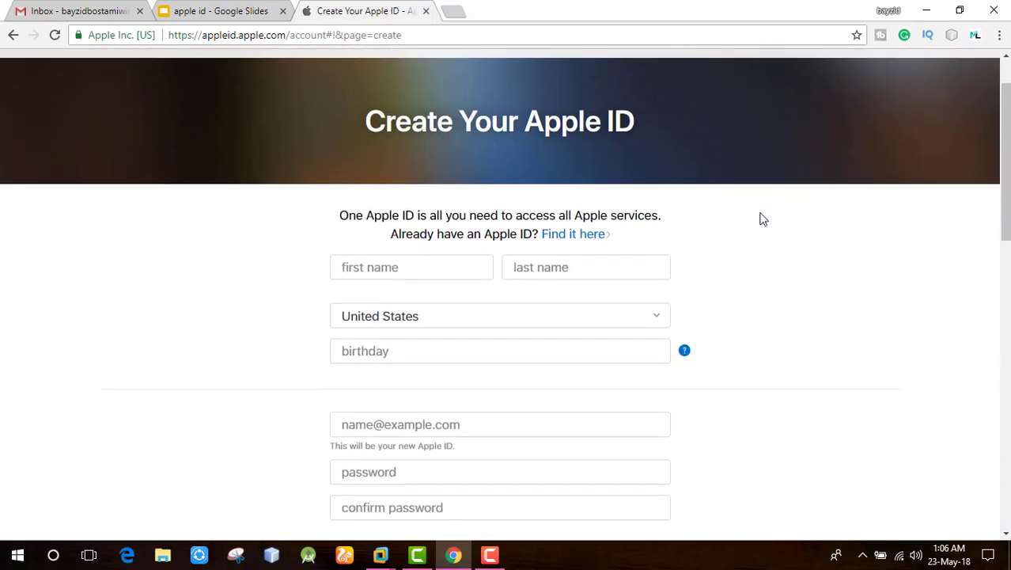
pyautogui.click(448, 261)
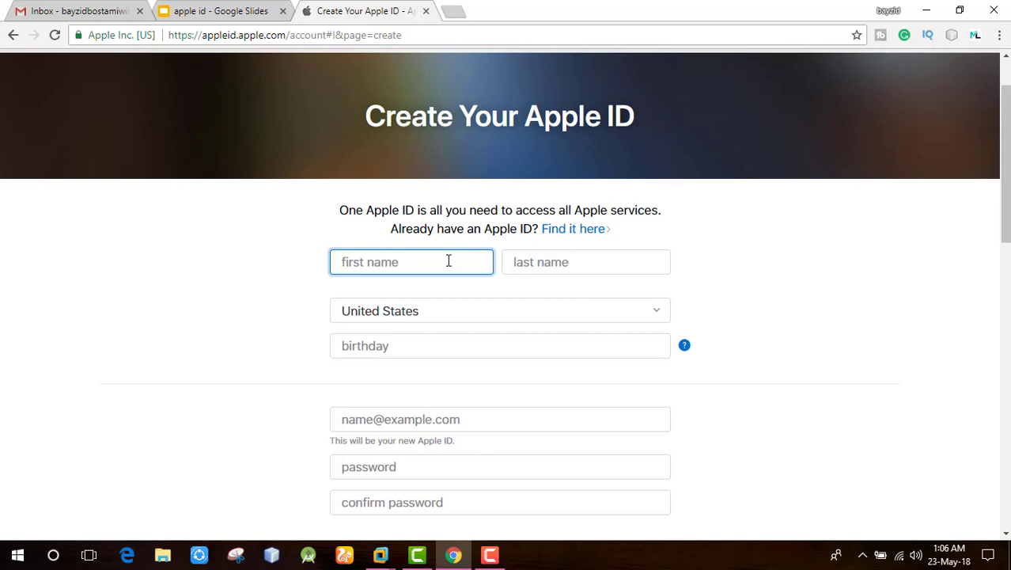
pyautogui.write('bay')
pyautogui.write('zid')
pyautogui.press('Tab')
pyautogui.write('b')
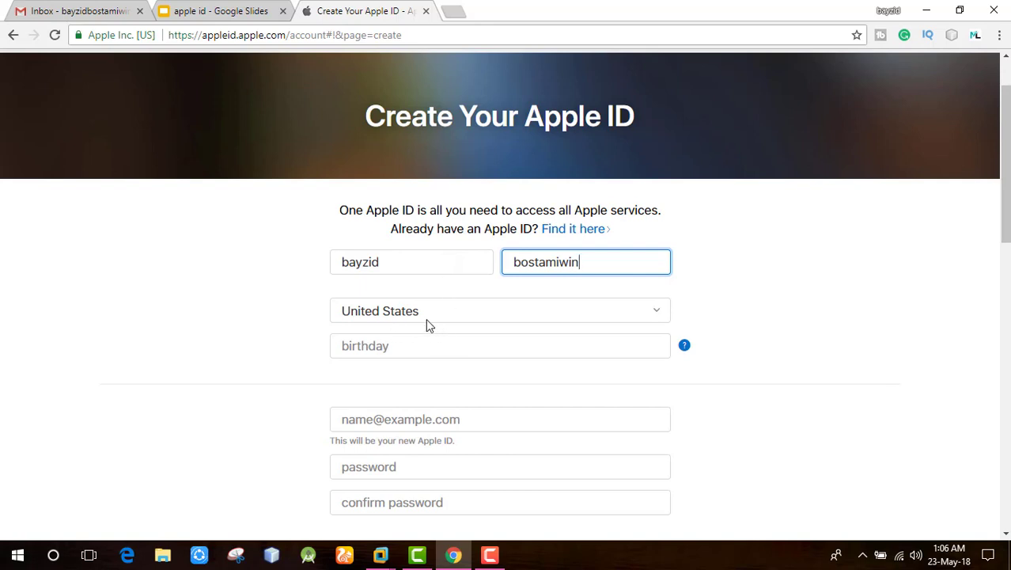
pyautogui.click(466, 315)
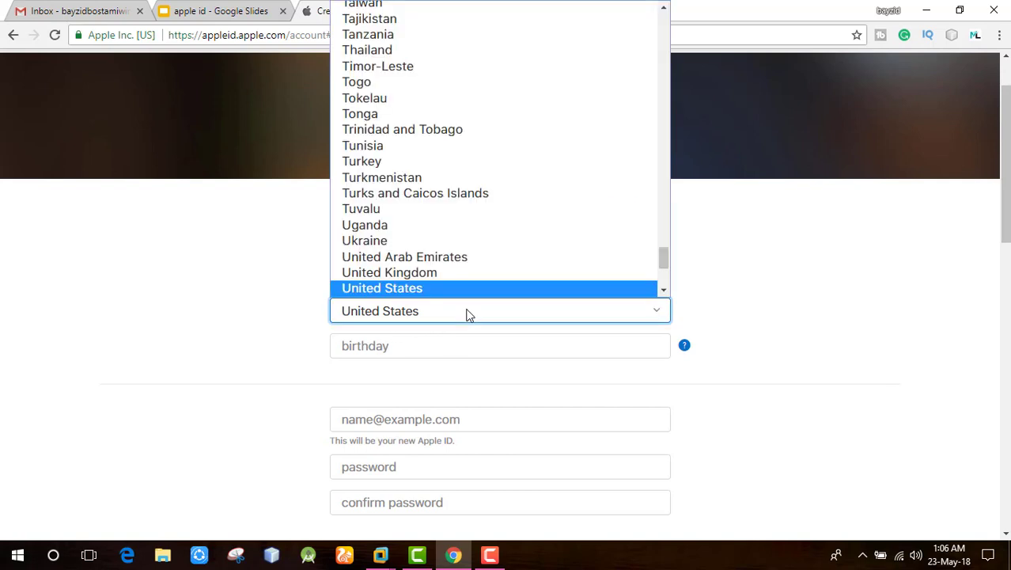
pyautogui.click(467, 315)
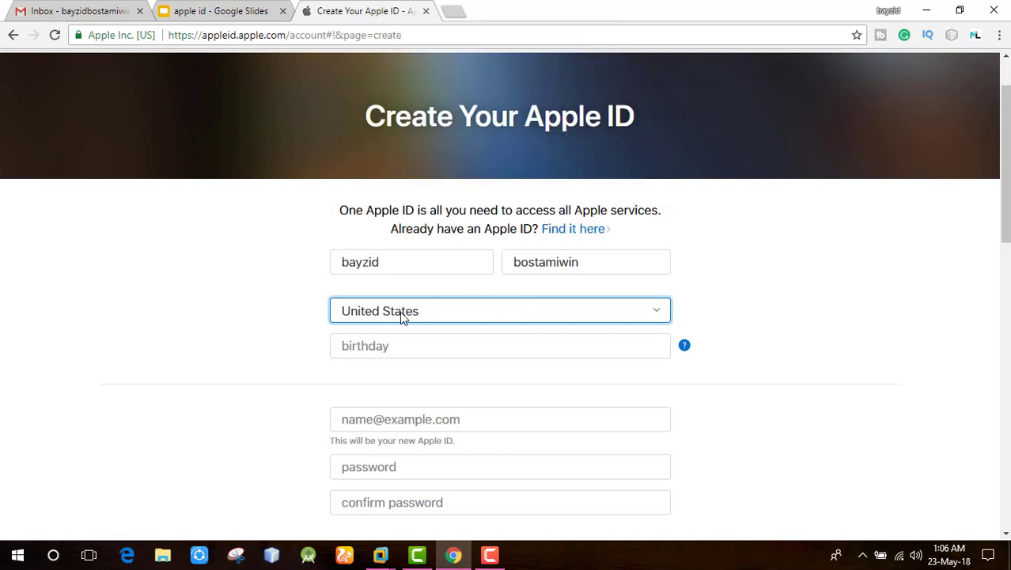
pyautogui.click(434, 354)
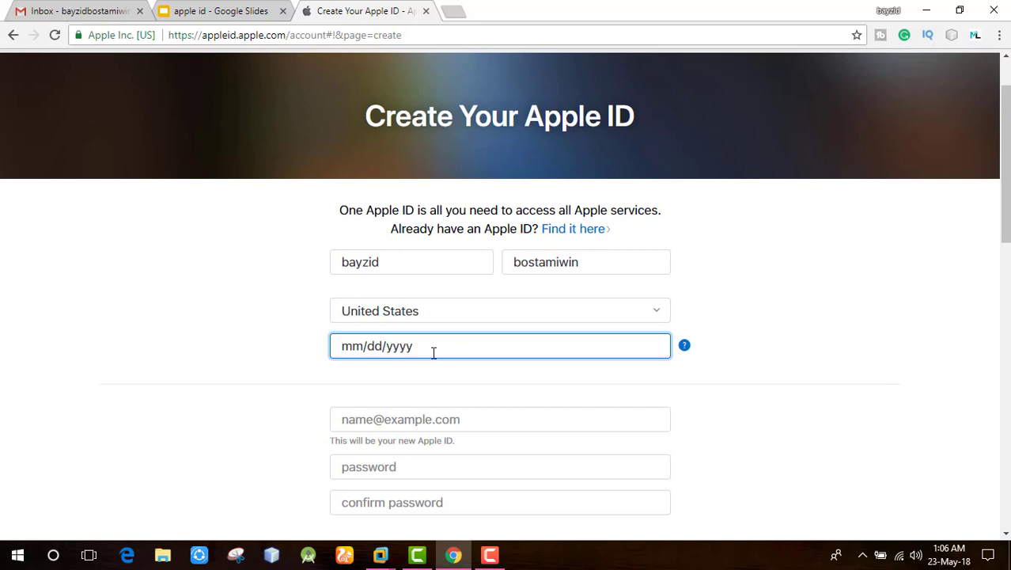
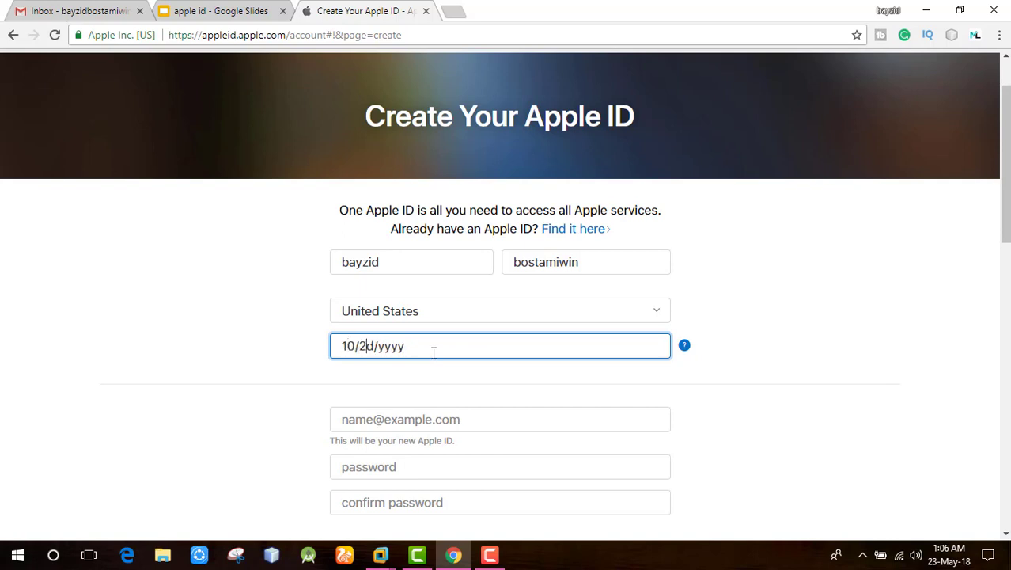
pyautogui.scroll(-2, 434, 353)
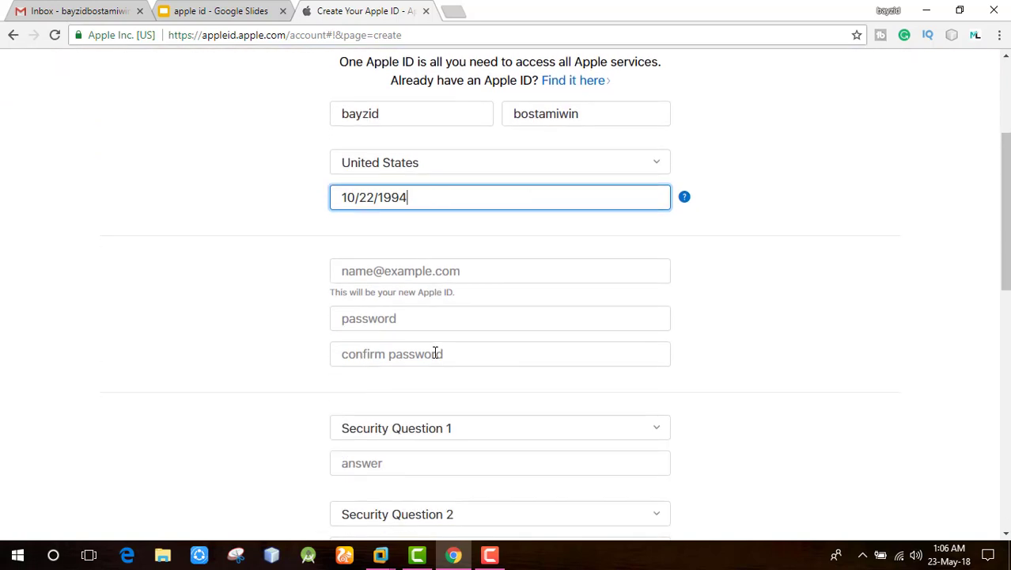
# Step: Enter the account's e-mail address, then type the password and retype it to confirm
pyautogui.click(401, 276)
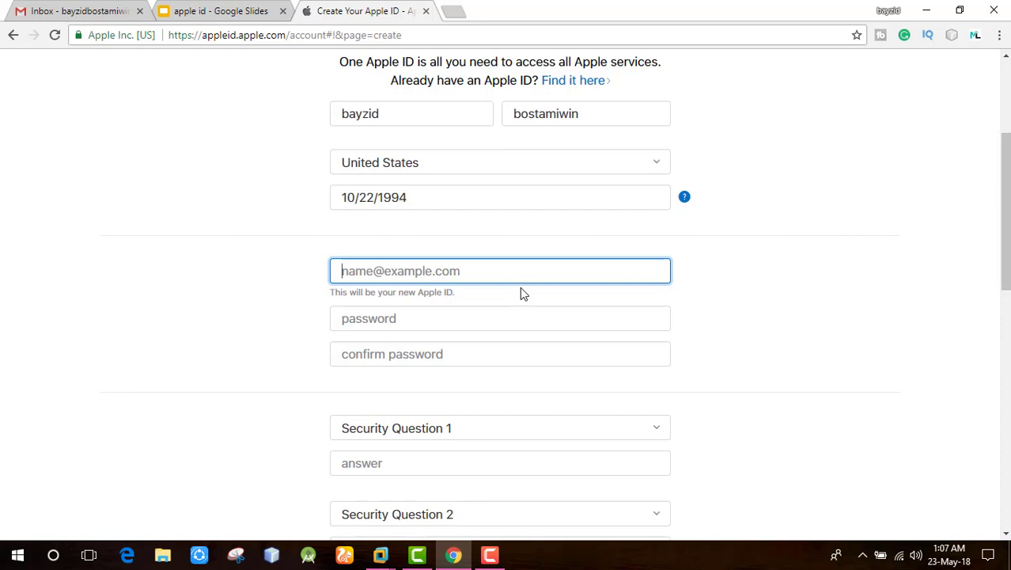
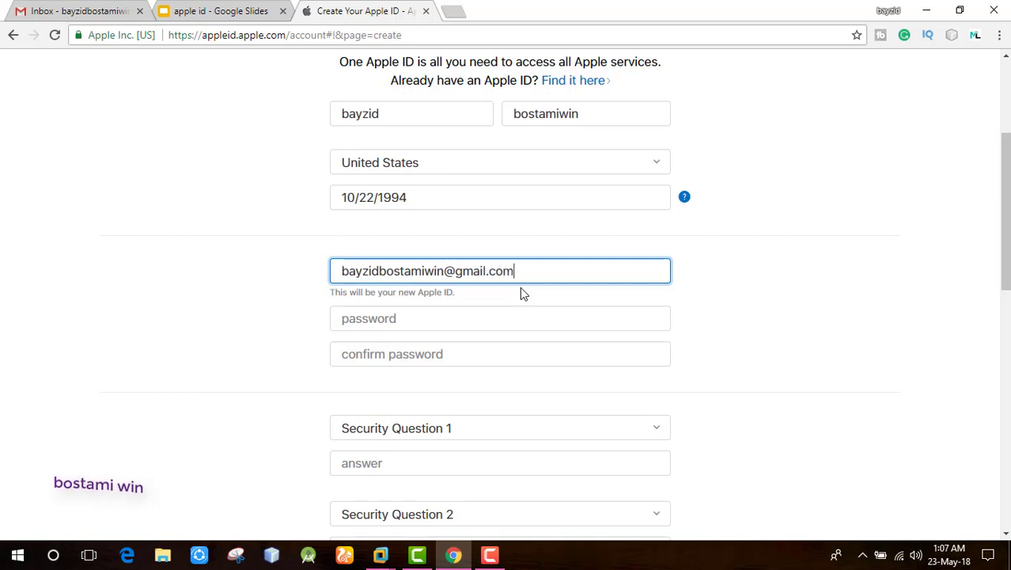
pyautogui.click(475, 317)
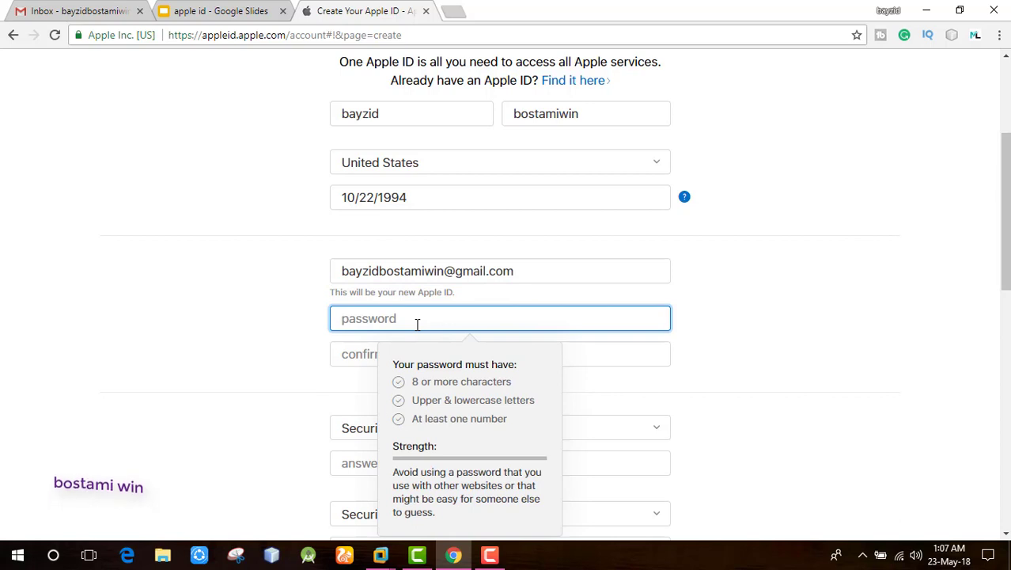
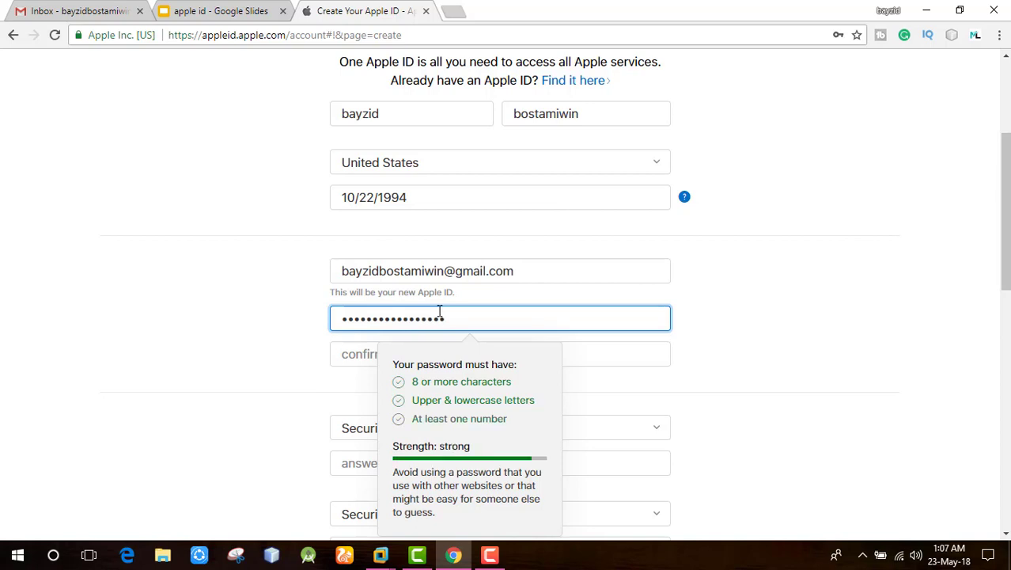
pyautogui.scroll(-1, 450, 357)
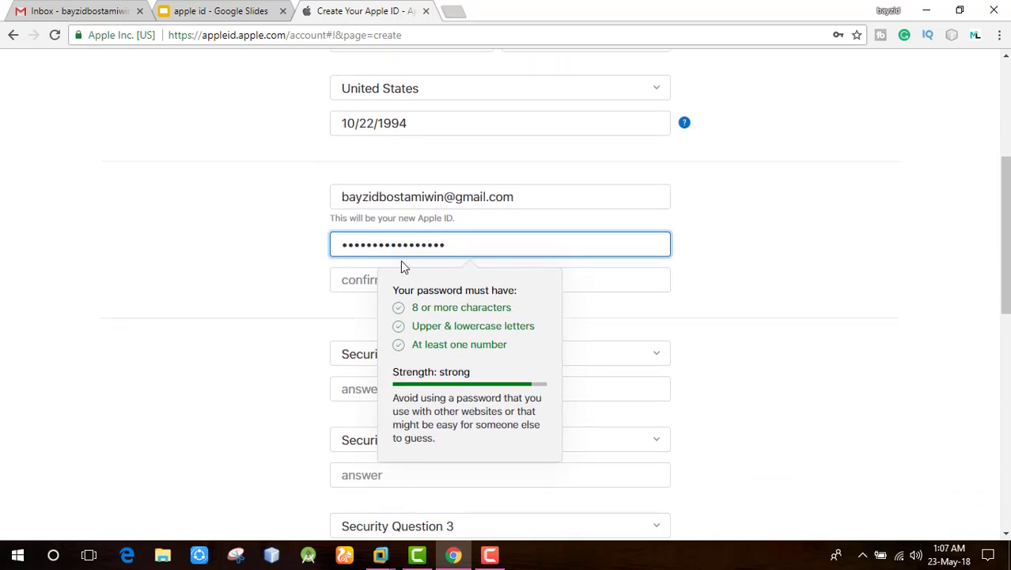
pyautogui.click(760, 293)
pyautogui.click(453, 287)
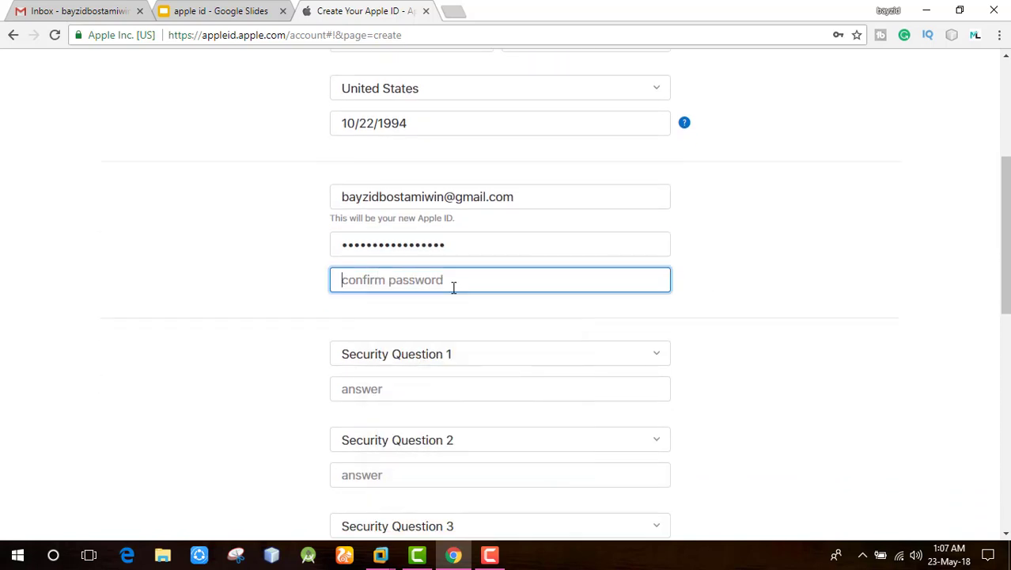
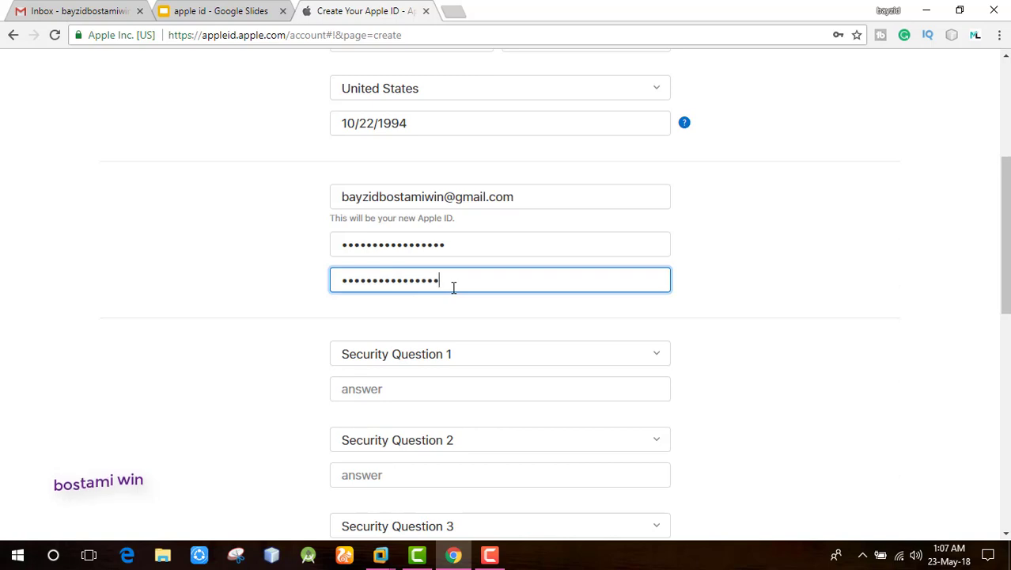
pyautogui.scroll(-1, 453, 288)
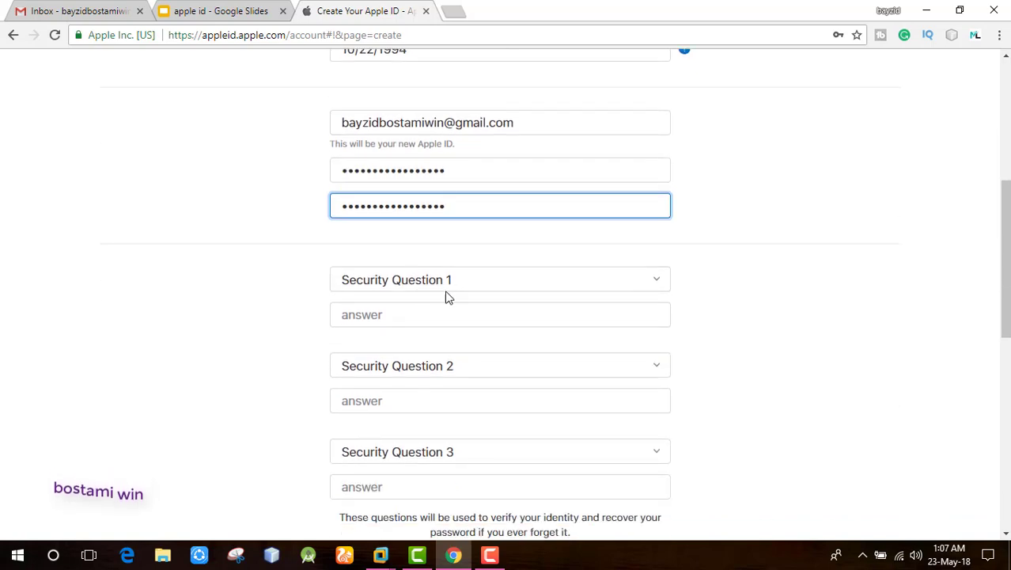
# Step: Choose the best friend in high school question and type its answer
pyautogui.click(417, 282)
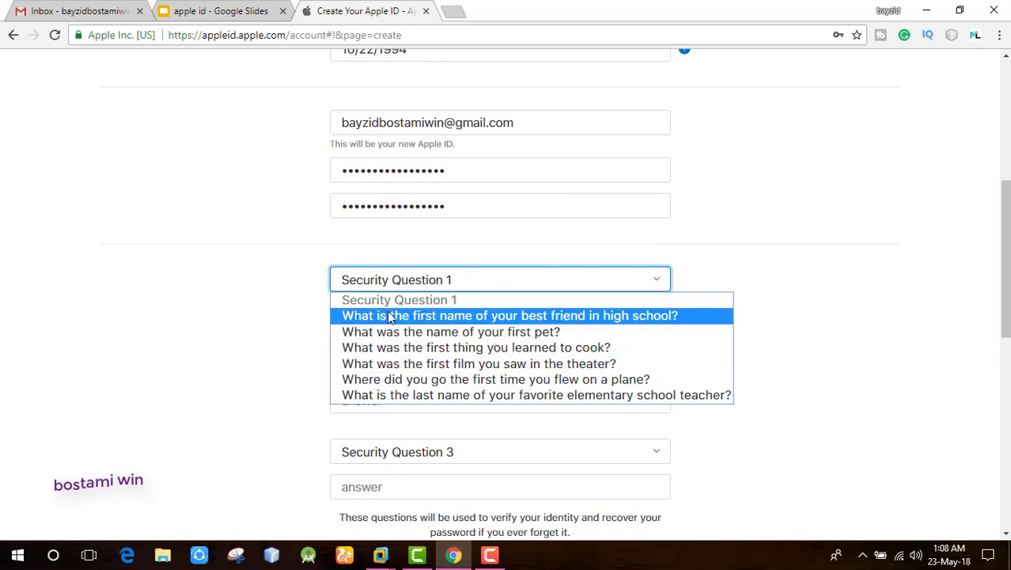
pyautogui.click(440, 317)
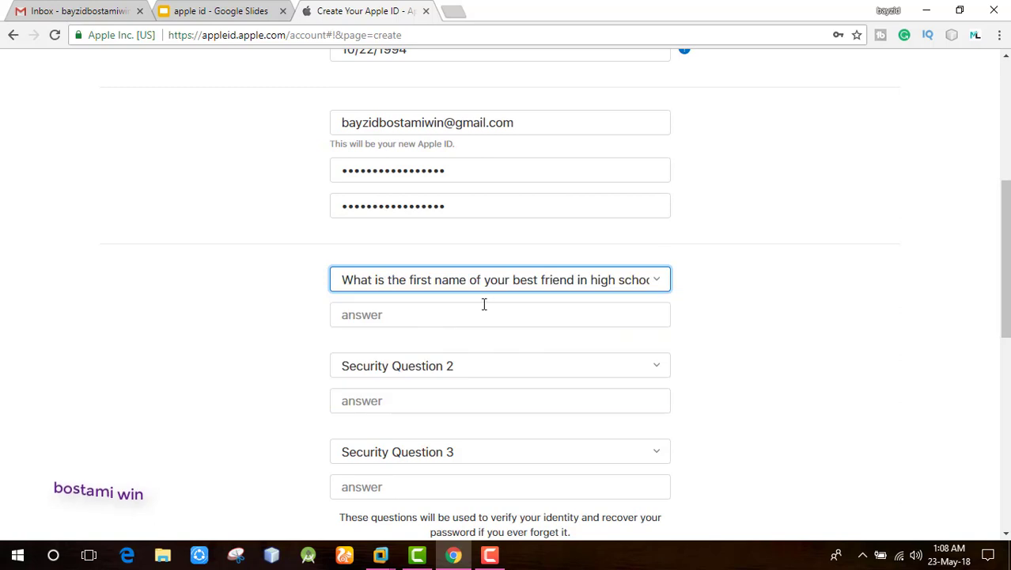
pyautogui.click(361, 316)
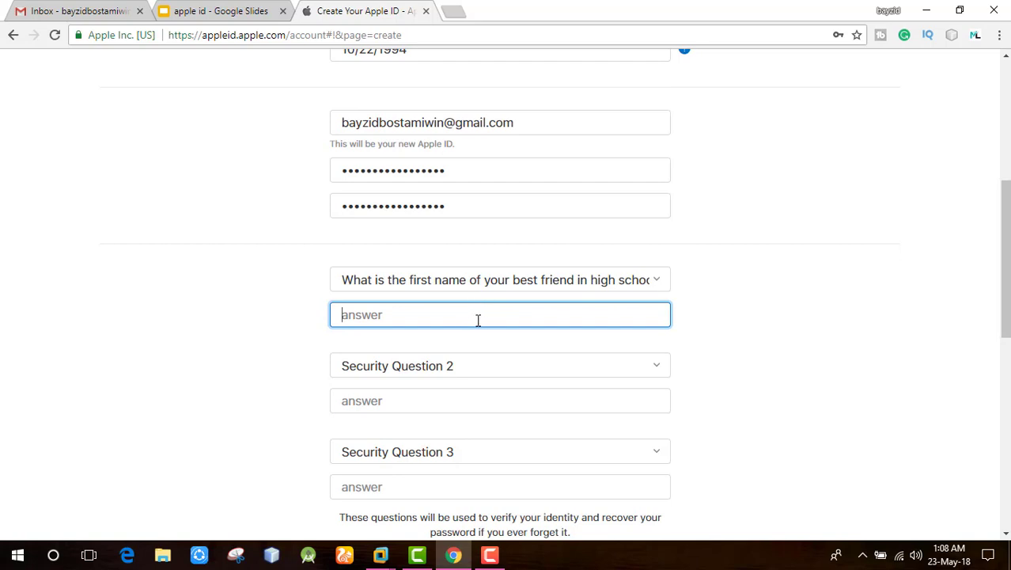
# Step: Choose the dream job question as the second security question and answer it
pyautogui.click(469, 373)
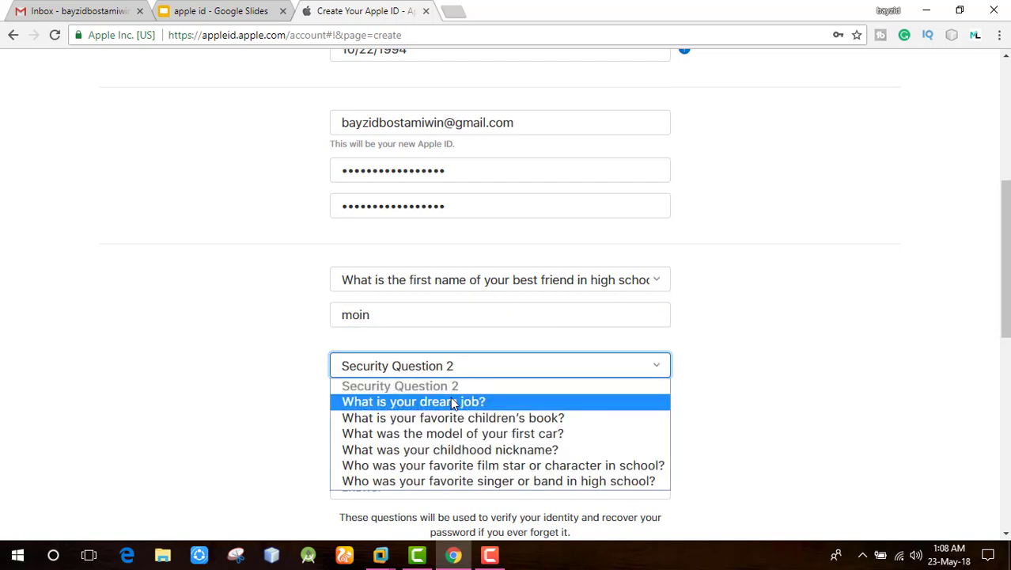
pyautogui.click(457, 401)
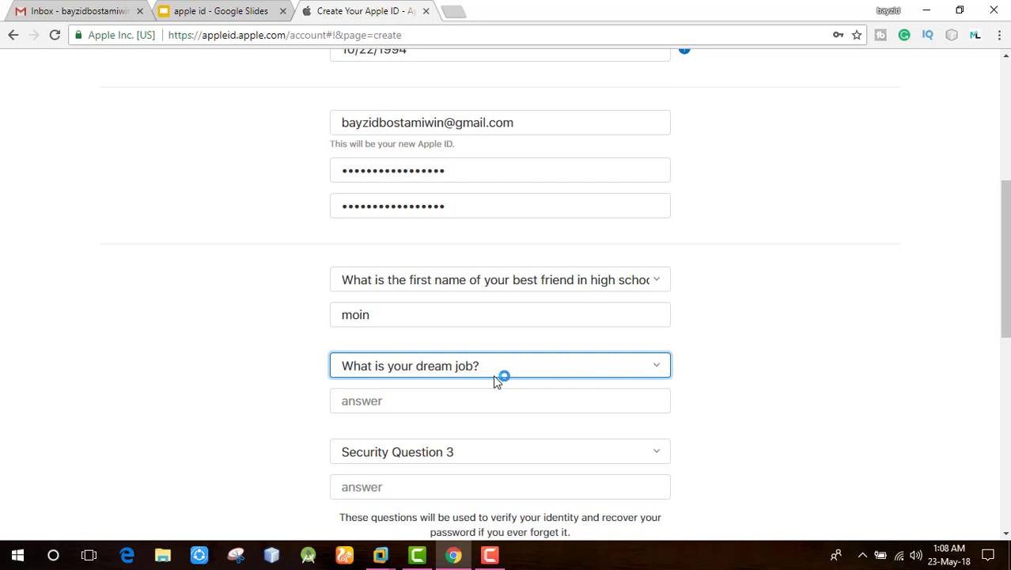
pyautogui.click(445, 399)
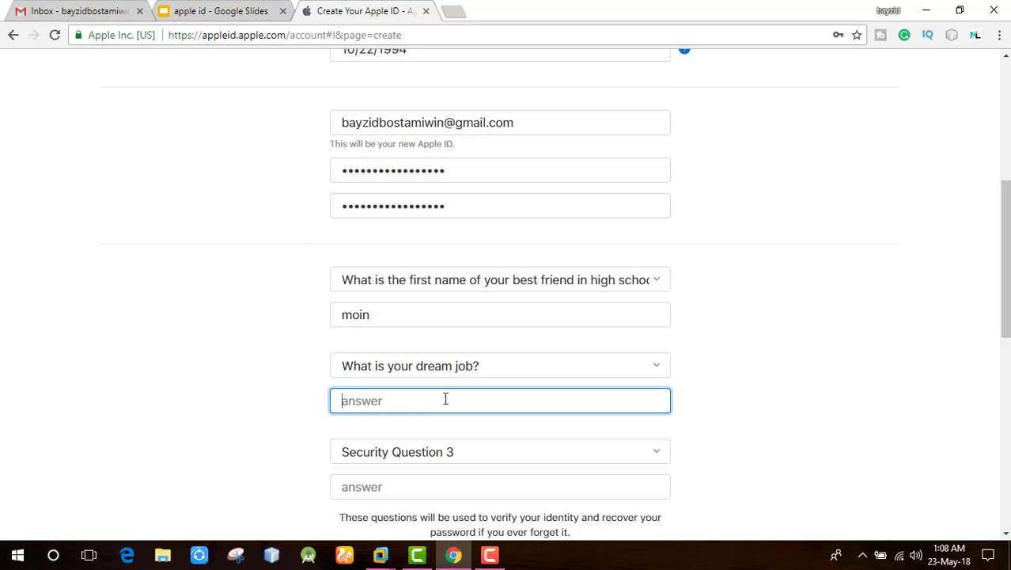
# Step: Choose the first boss question as the third security question and answer it
pyautogui.scroll(-2, 487, 370)
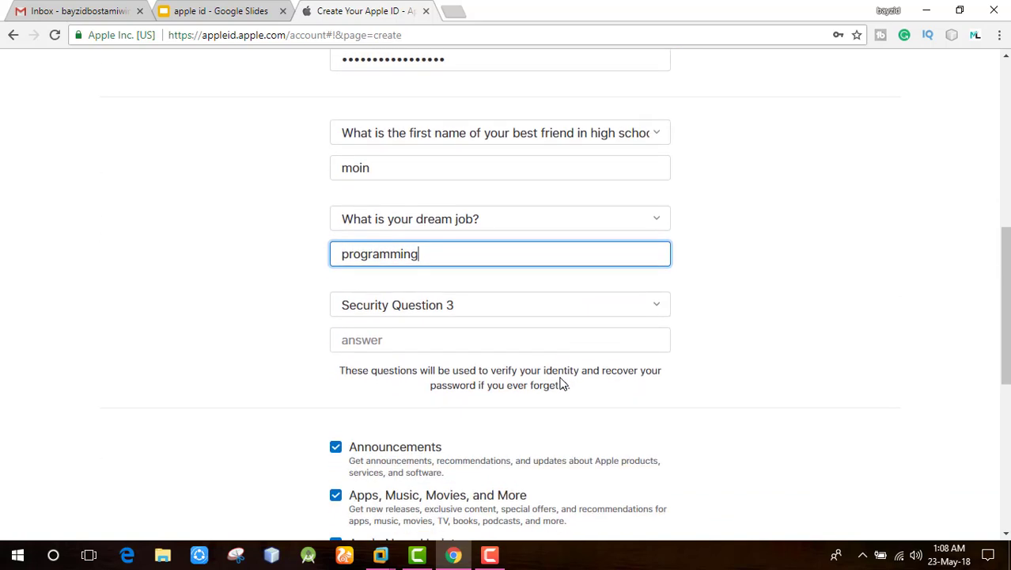
pyautogui.click(435, 307)
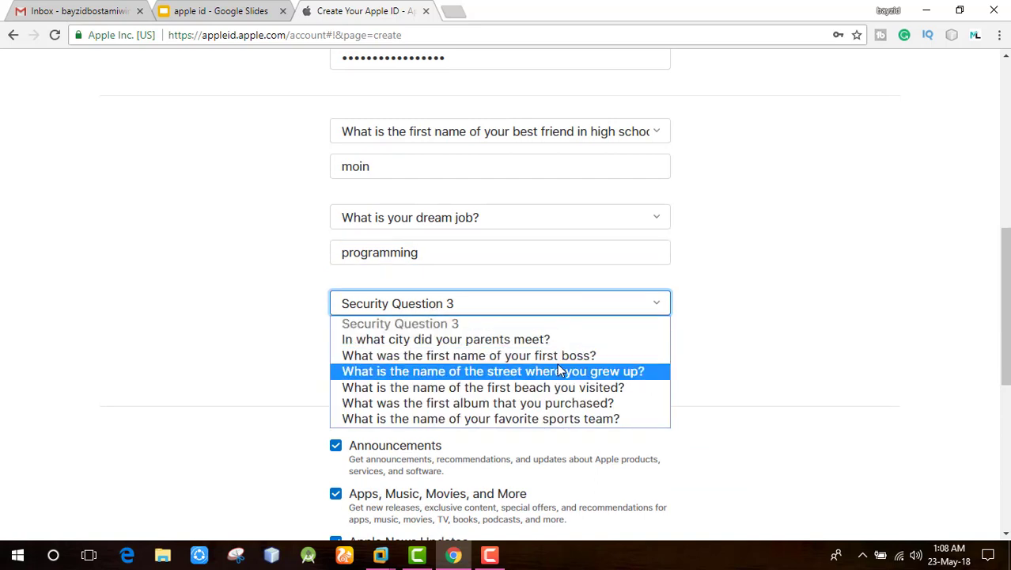
pyautogui.click(530, 355)
pyautogui.click(411, 347)
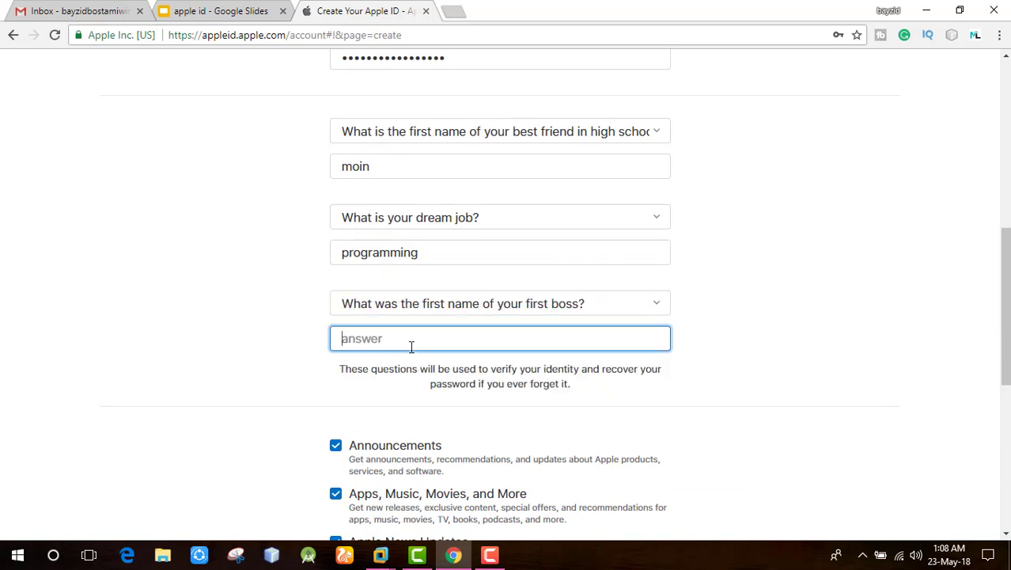
pyautogui.scroll(-1, 421, 342)
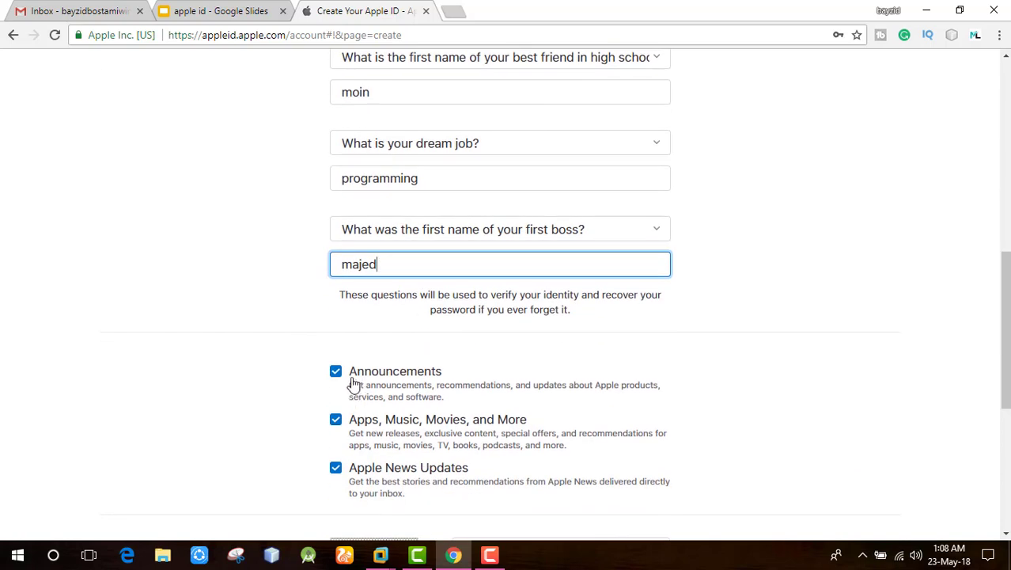
pyautogui.scroll(-1, 354, 382)
pyautogui.scroll(-1, 349, 372)
# Step: Enter the characters shown in the captcha image and submit the signup form with Continue
pyautogui.scroll(-1, 354, 380)
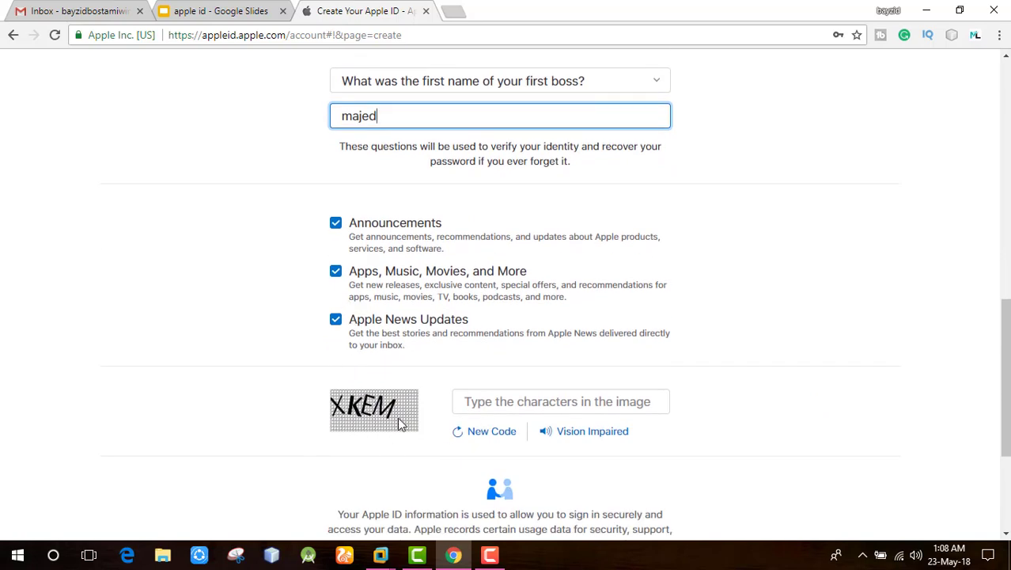
pyautogui.click(503, 401)
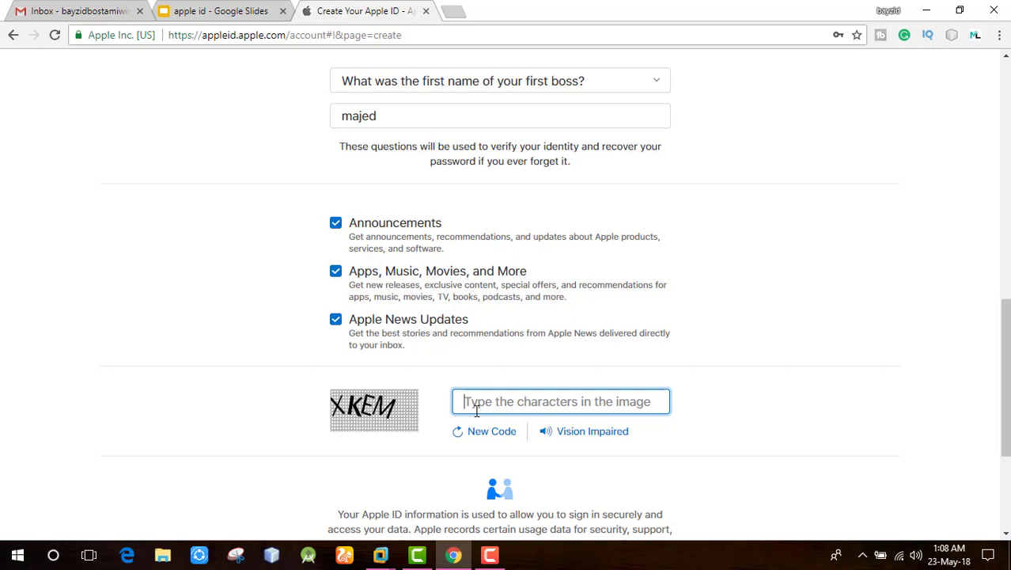
pyautogui.write('X')
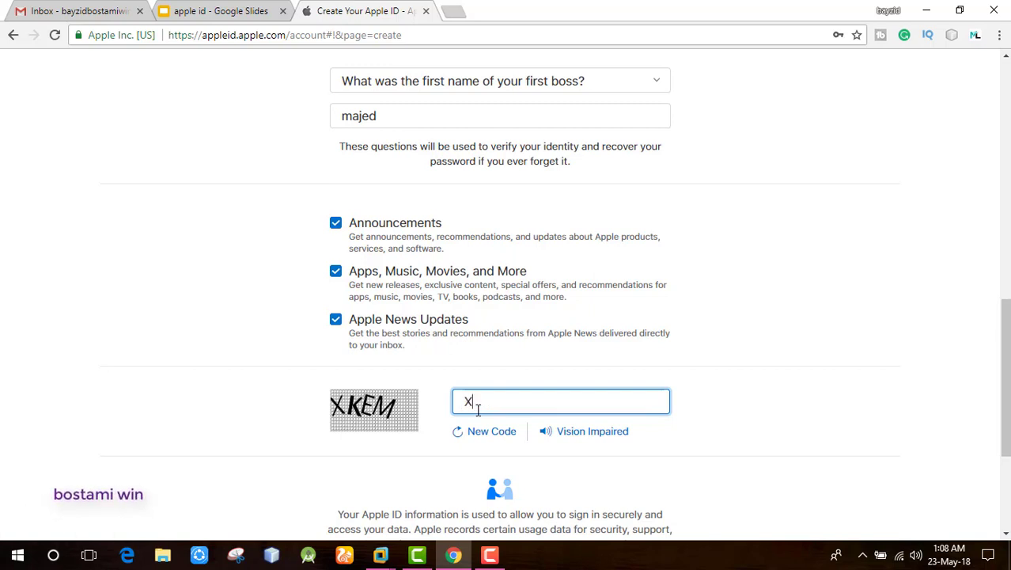
pyautogui.write('K')
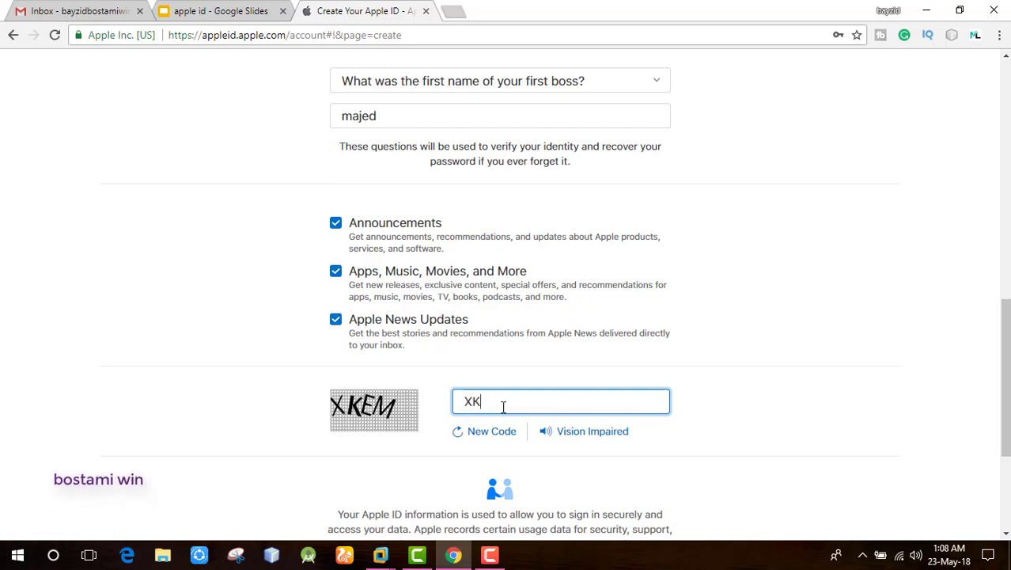
pyautogui.write('E')
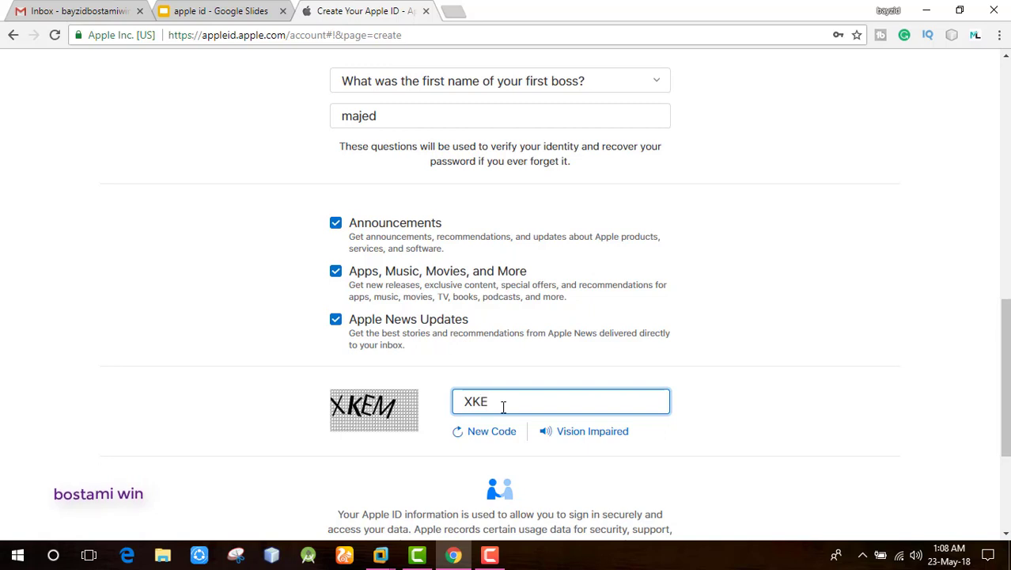
pyautogui.write('M')
pyautogui.scroll(-2, 529, 403)
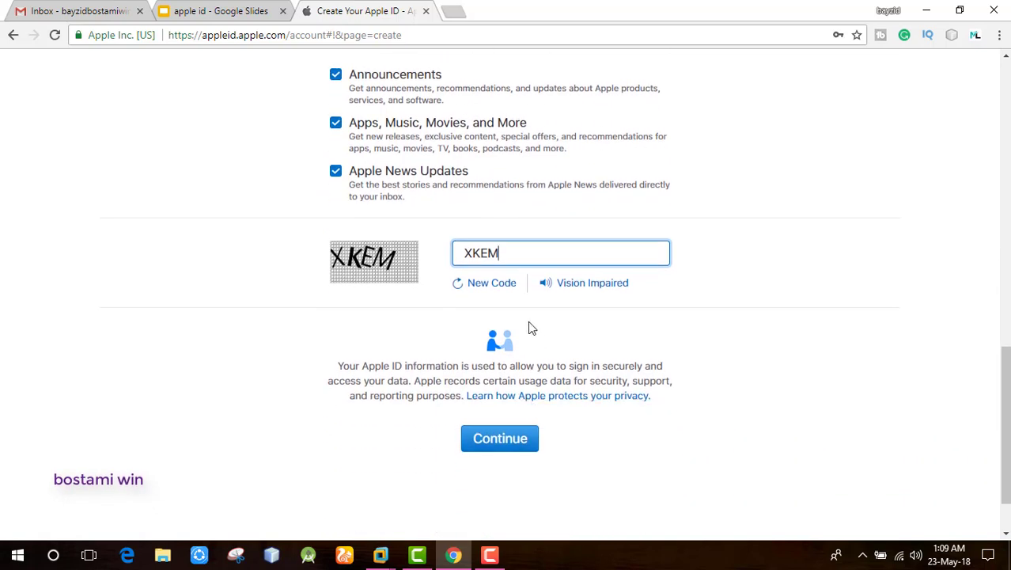
pyautogui.click(500, 449)
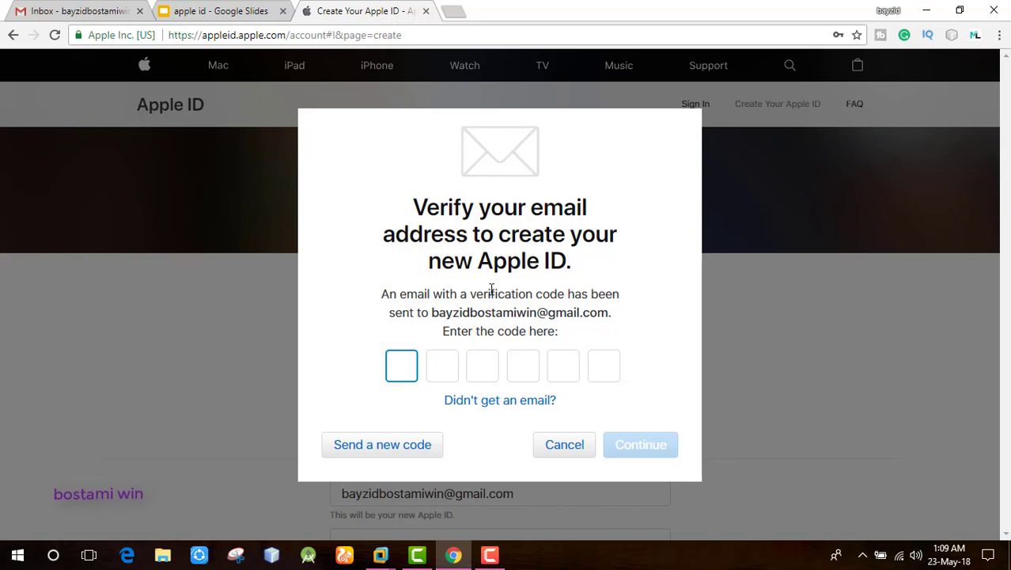
# Step: Highlight the e-mail address the verification code was sent to, then clear the selection
pyautogui.moveTo(431, 313); pyautogui.dragTo(572, 313)
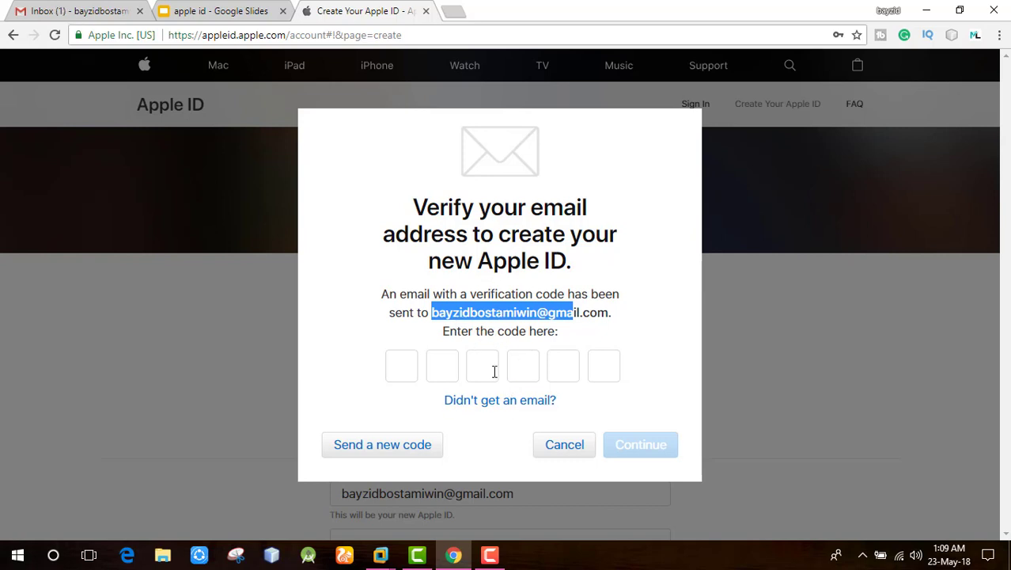
pyautogui.click(500, 309)
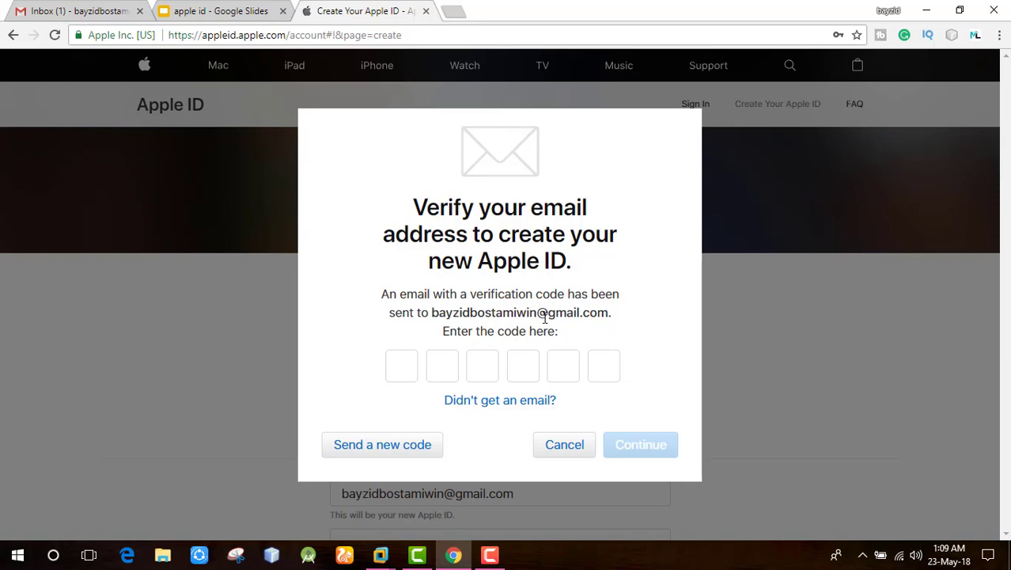
# Step: Read the code in Apple's verification e-mail in Gmail and return to the signup tab
pyautogui.click(79, 11)
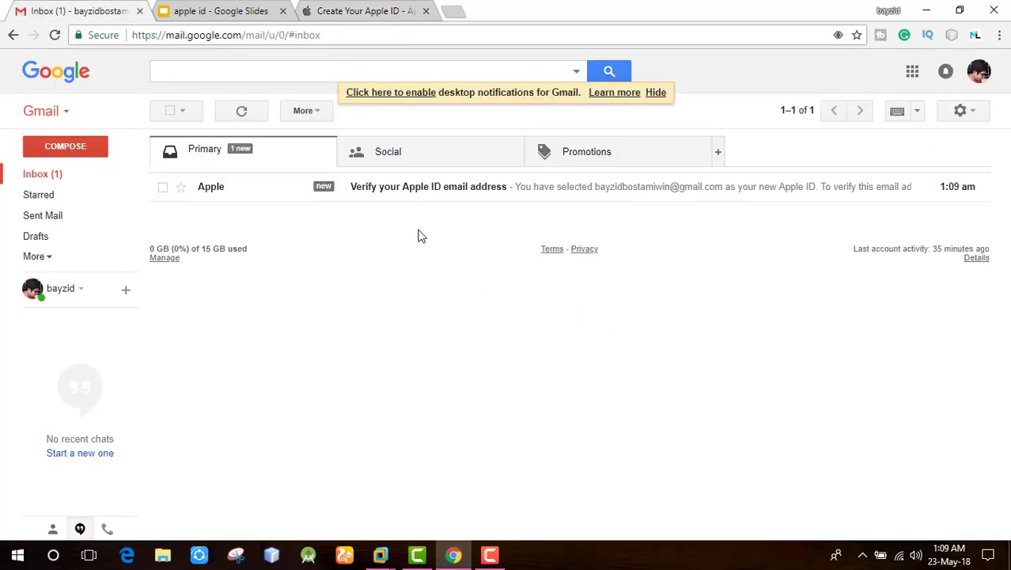
pyautogui.click(373, 190)
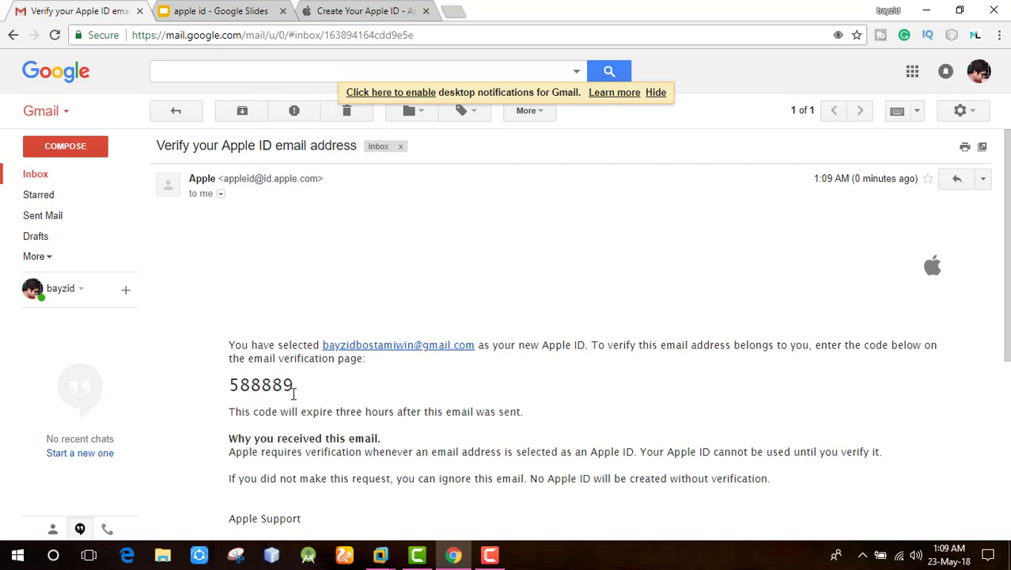
pyautogui.click(350, 11)
# Step: Enter the six-digit code from the e-mail, correcting a mistyped digit, and submit it
pyautogui.click(410, 372)
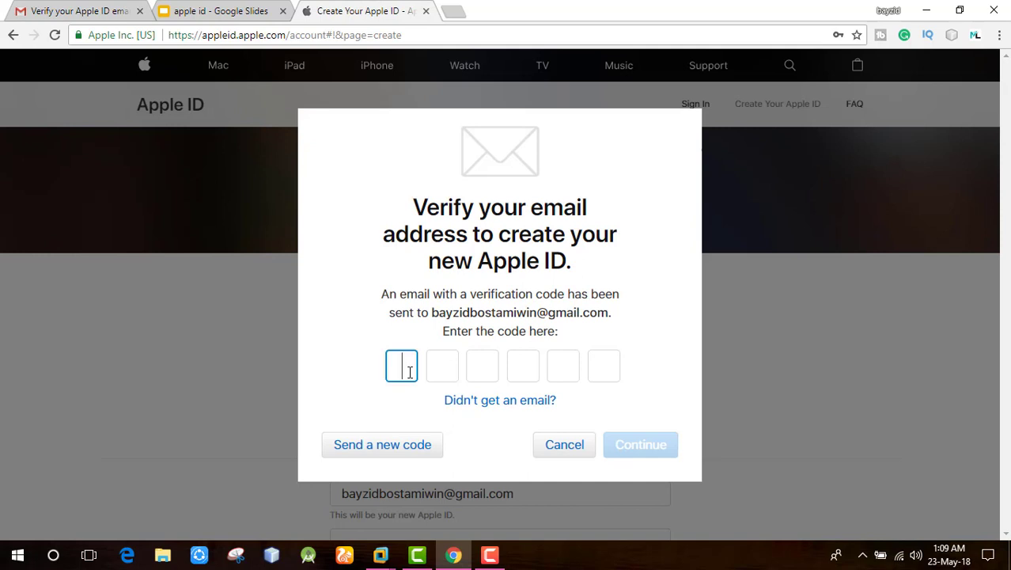
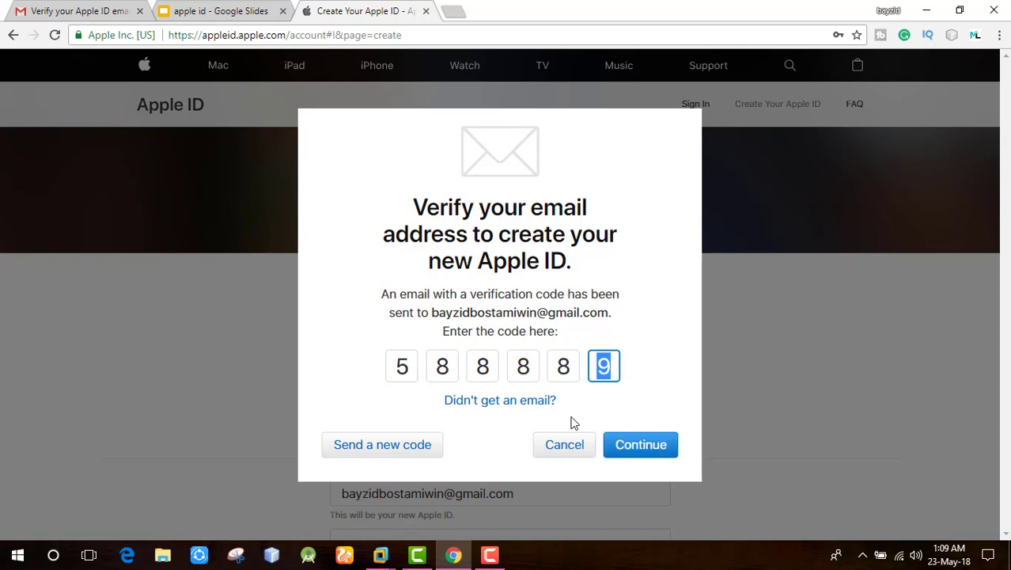
pyautogui.click(645, 454)
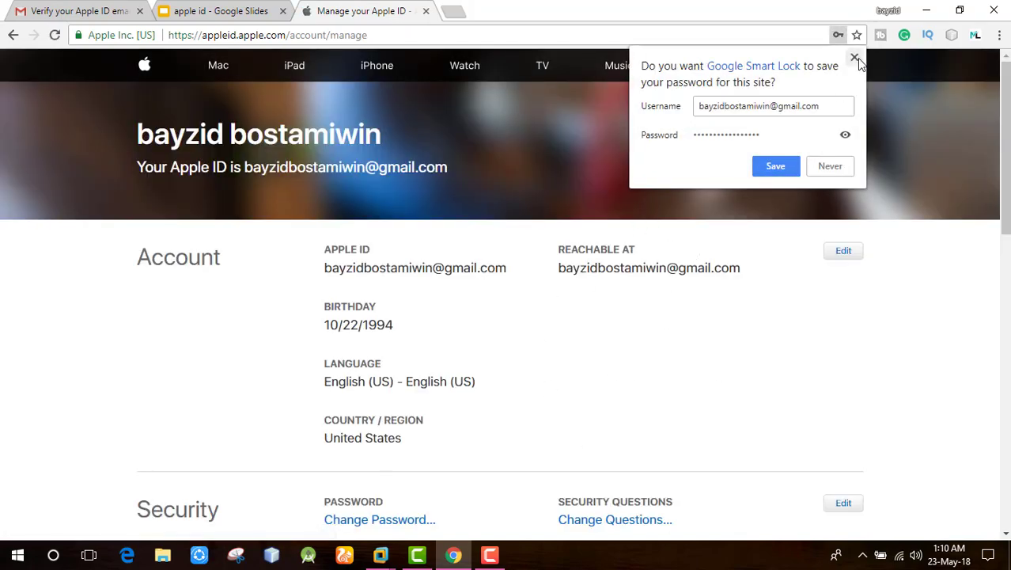
# Step: Dismiss Chrome's save-password popup and scroll down to the account's Payment & Shipping section
pyautogui.click(855, 57)
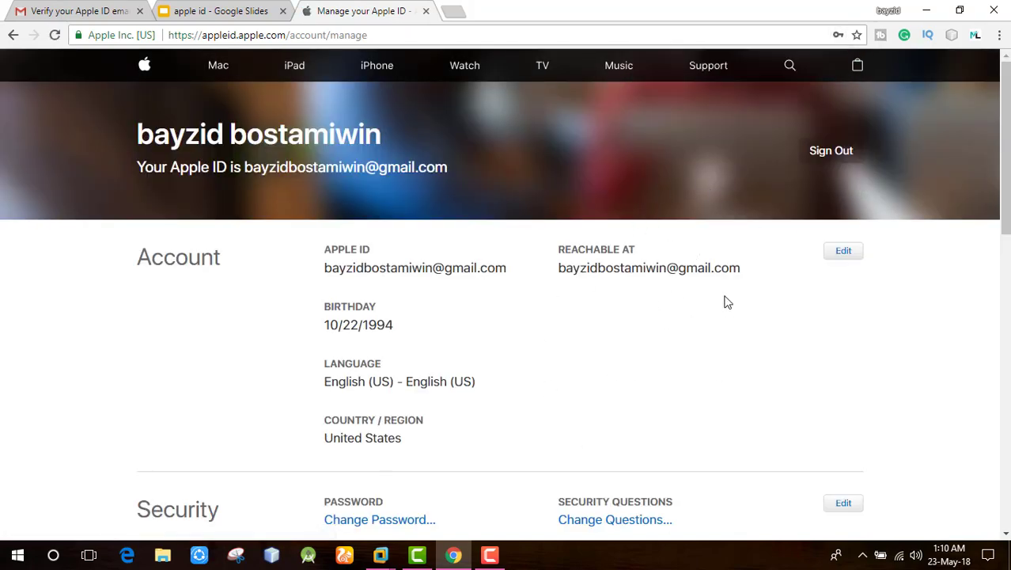
pyautogui.scroll(-3, 663, 341)
pyautogui.scroll(-1, 654, 361)
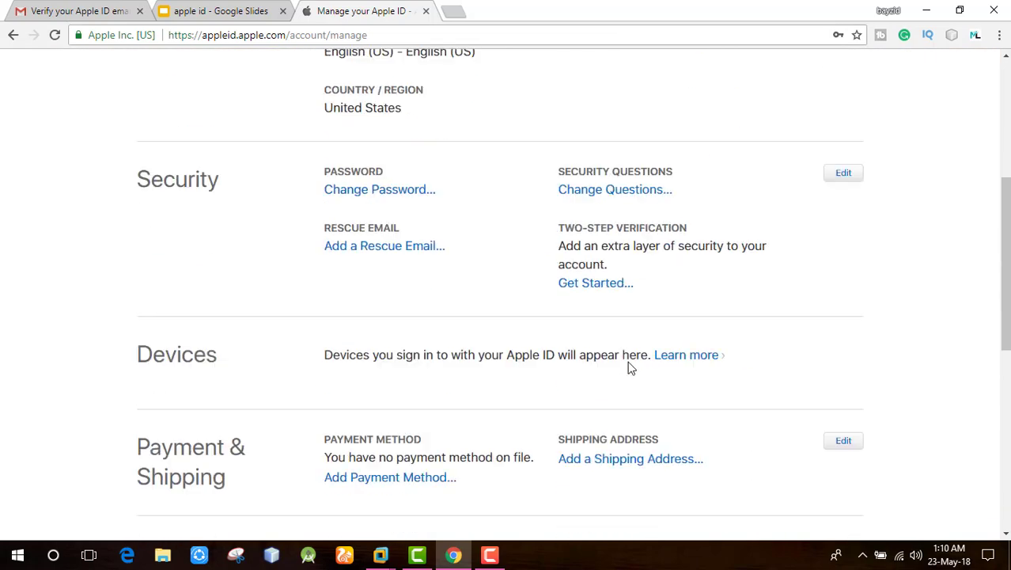
pyautogui.scroll(-1, 267, 350)
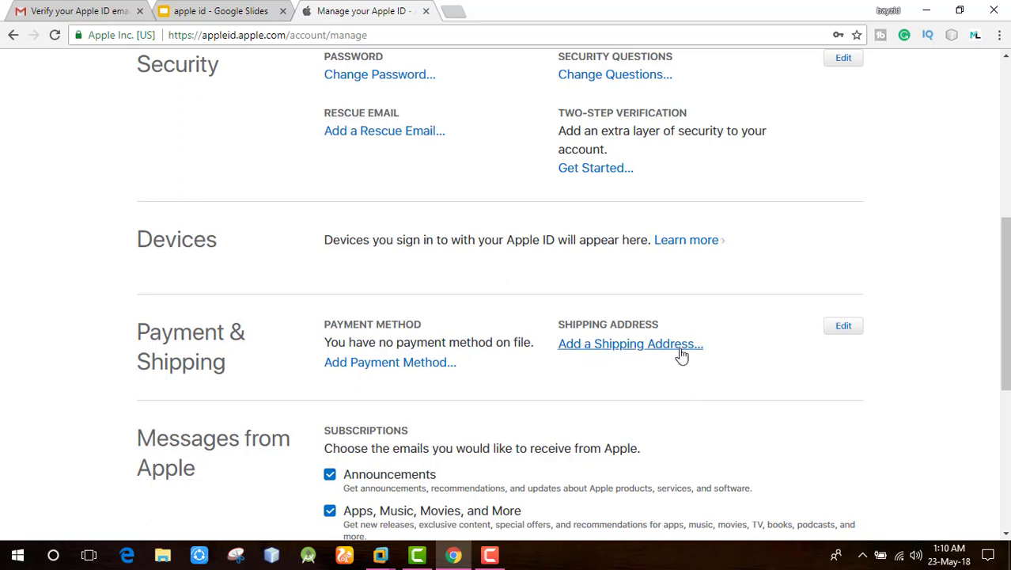
pyautogui.moveTo(380, 556)
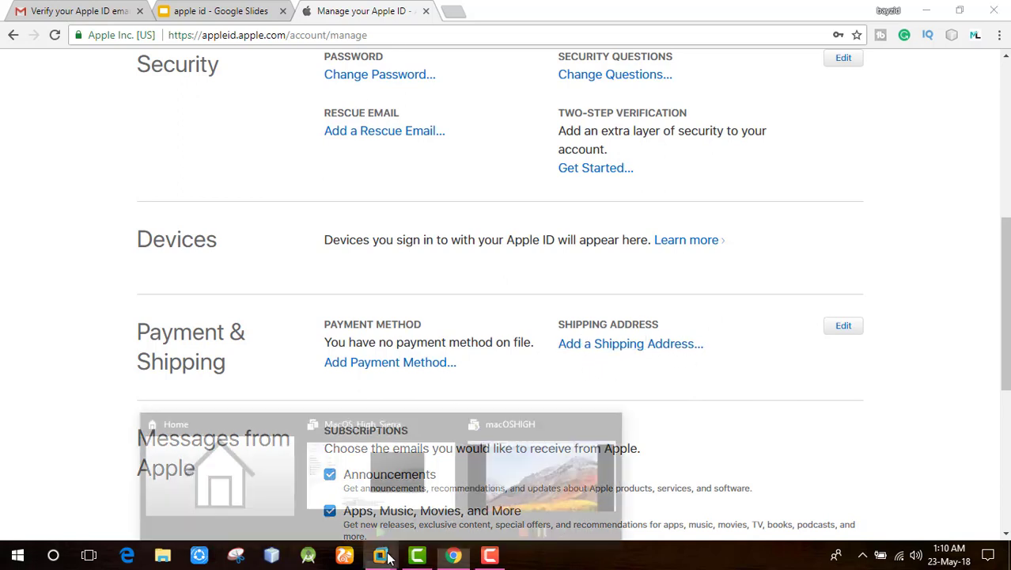
# Step: Bring the macOS VM to full screen, open the App Store and search for xcode
pyautogui.click(525, 474)
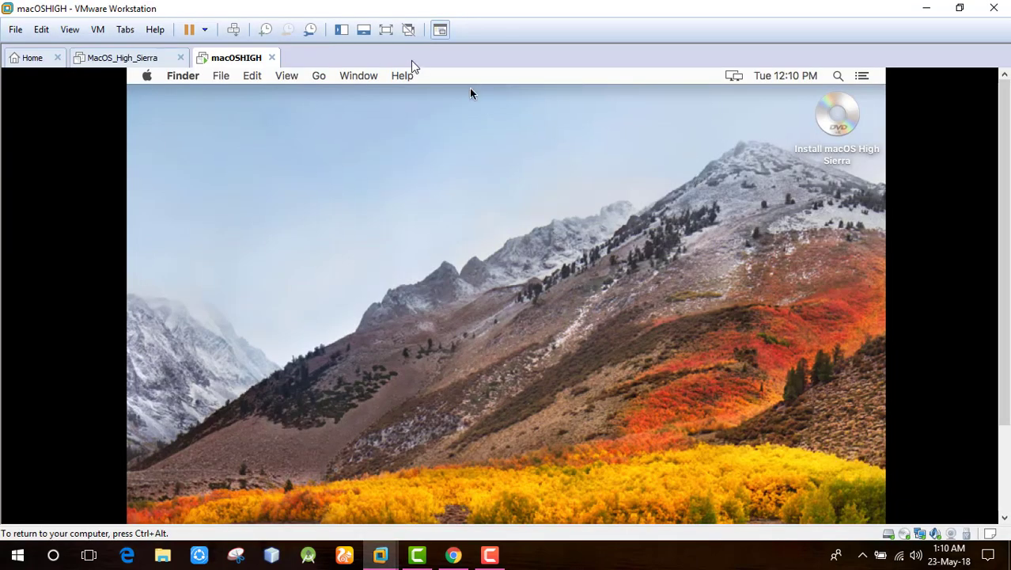
pyautogui.click(386, 29)
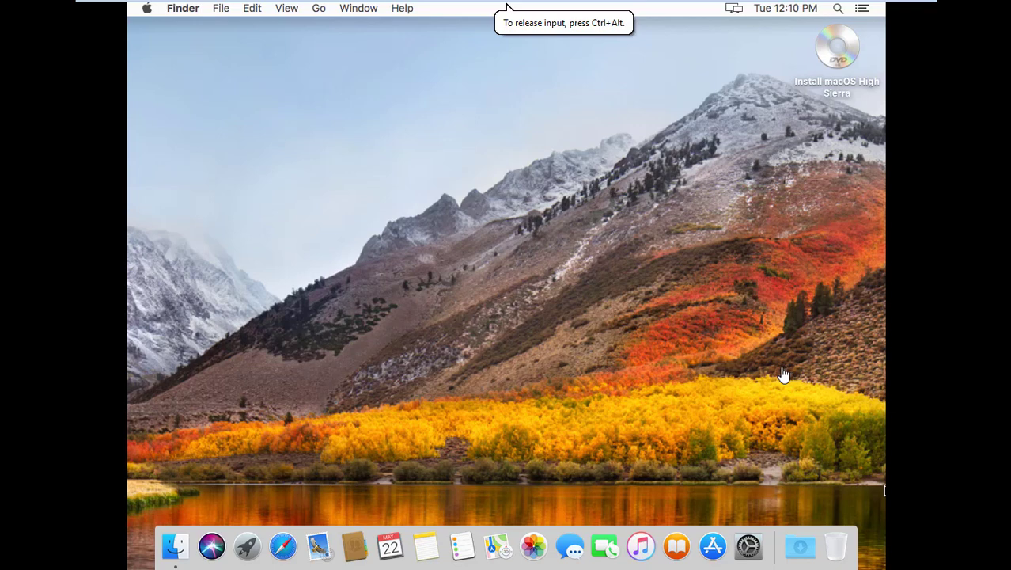
pyautogui.click(713, 546)
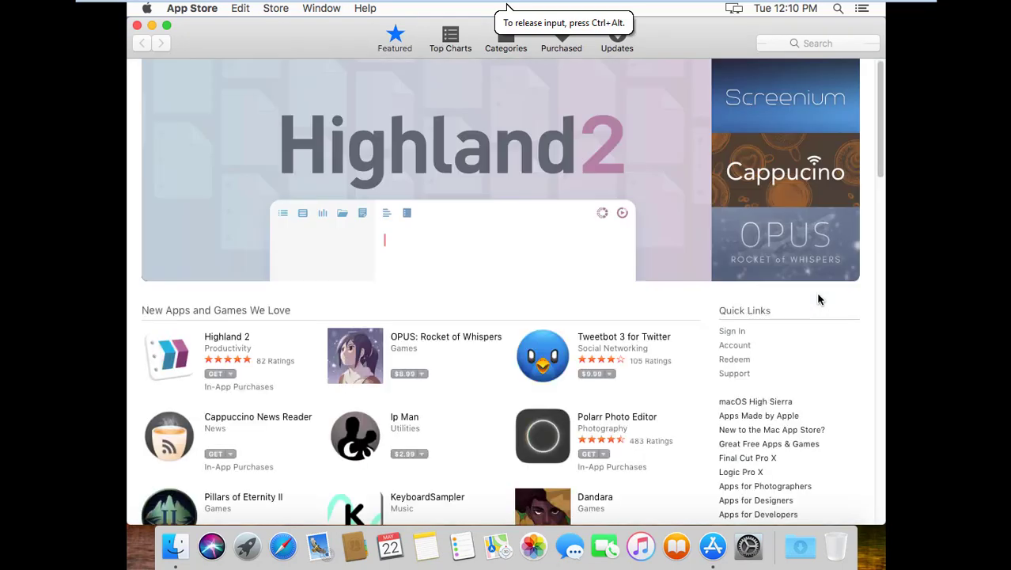
pyautogui.click(820, 45)
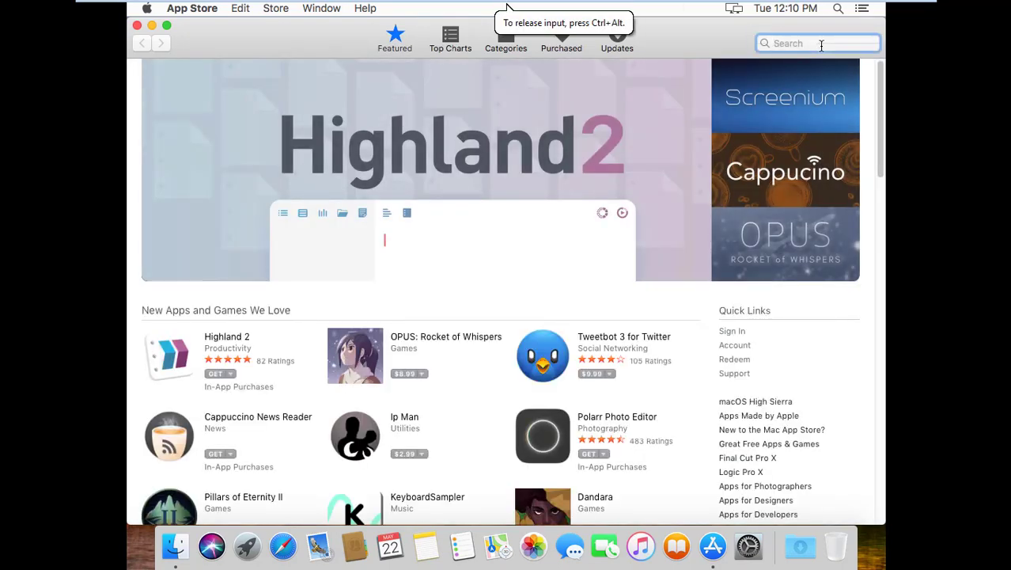
pyautogui.write('xco')
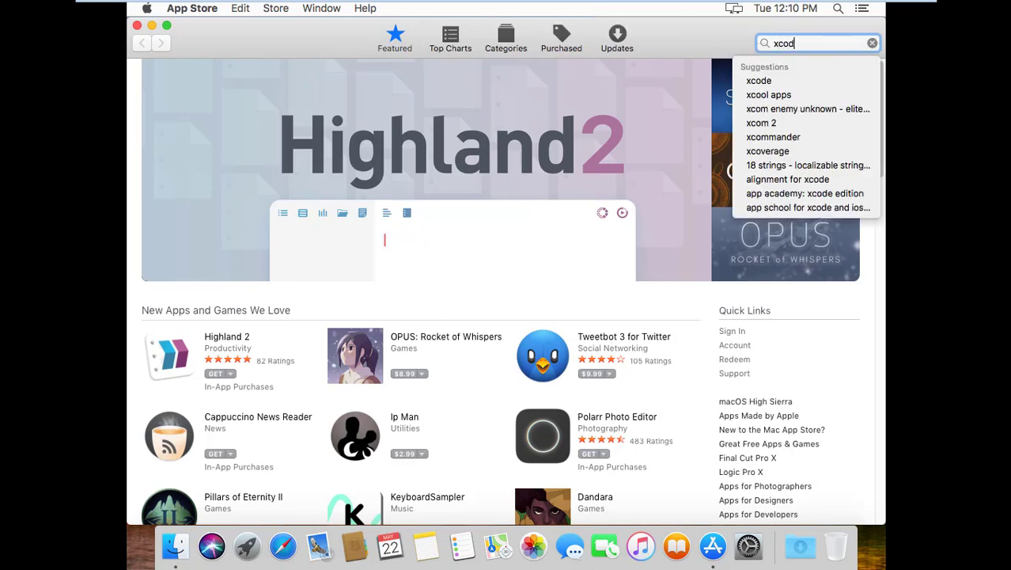
pyautogui.write('de')
pyautogui.press('Return')
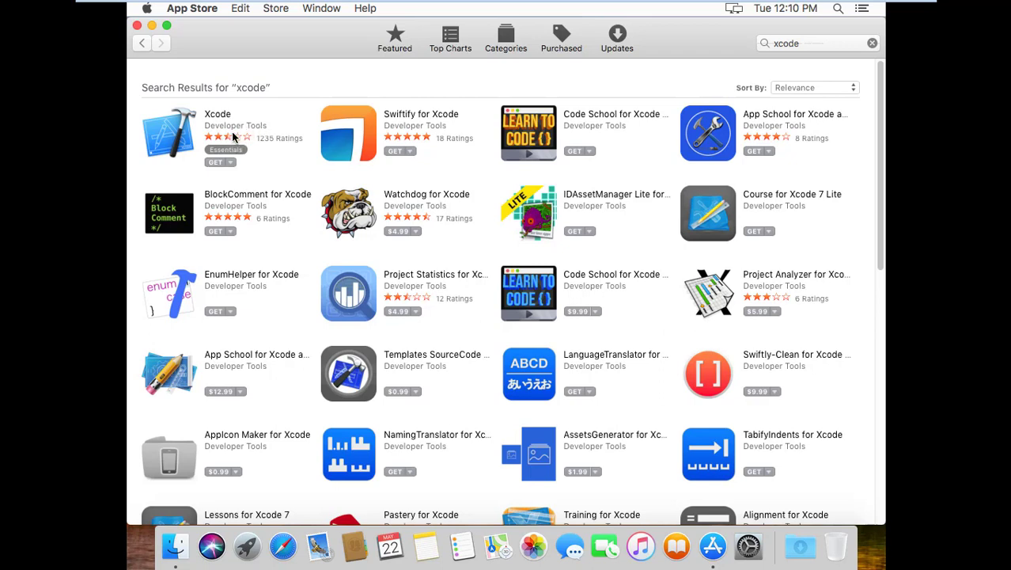
# Step: Start installing Xcode and enter the Apple ID username in the sign-in dialog
pyautogui.click(218, 163)
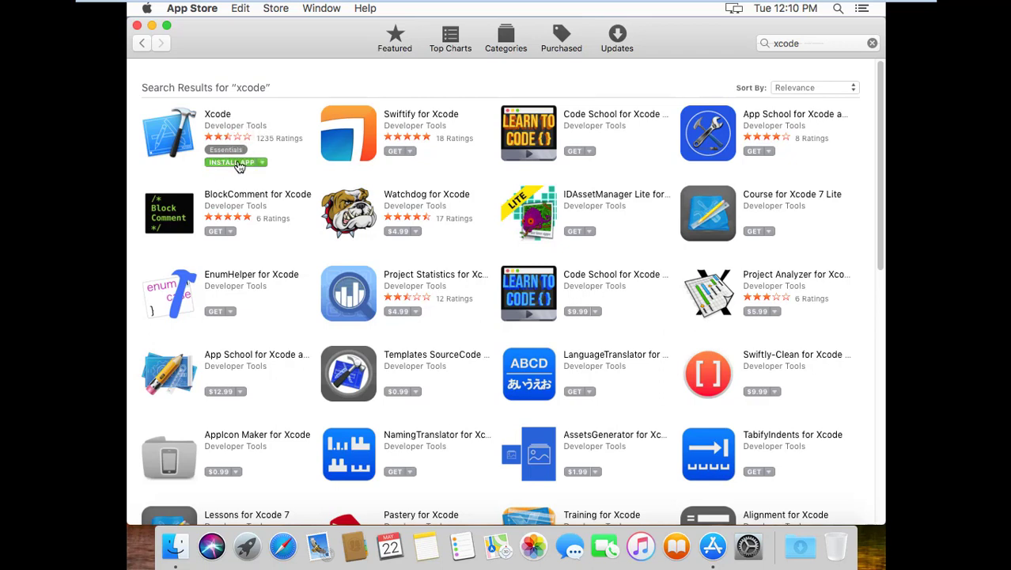
pyautogui.click(239, 163)
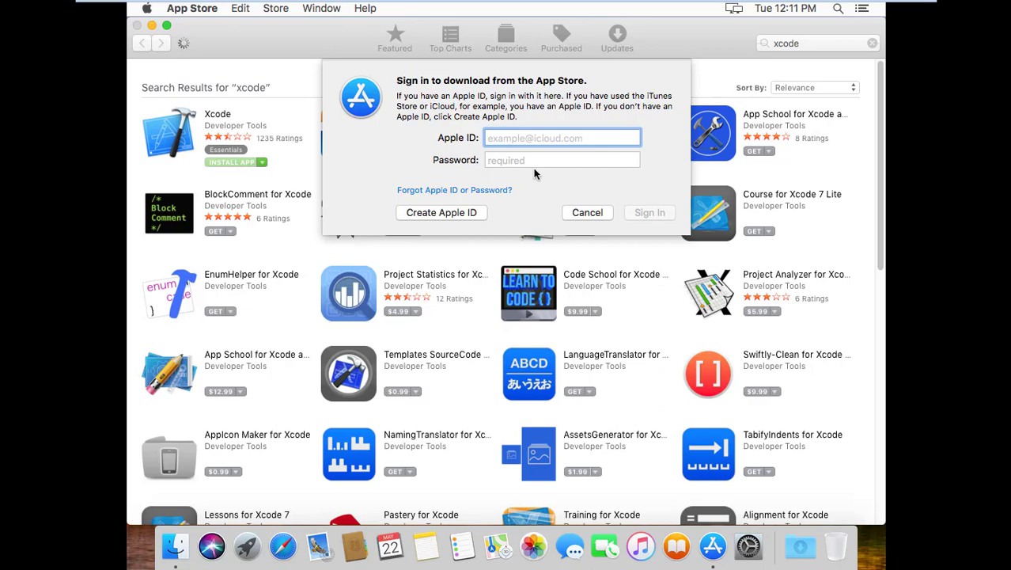
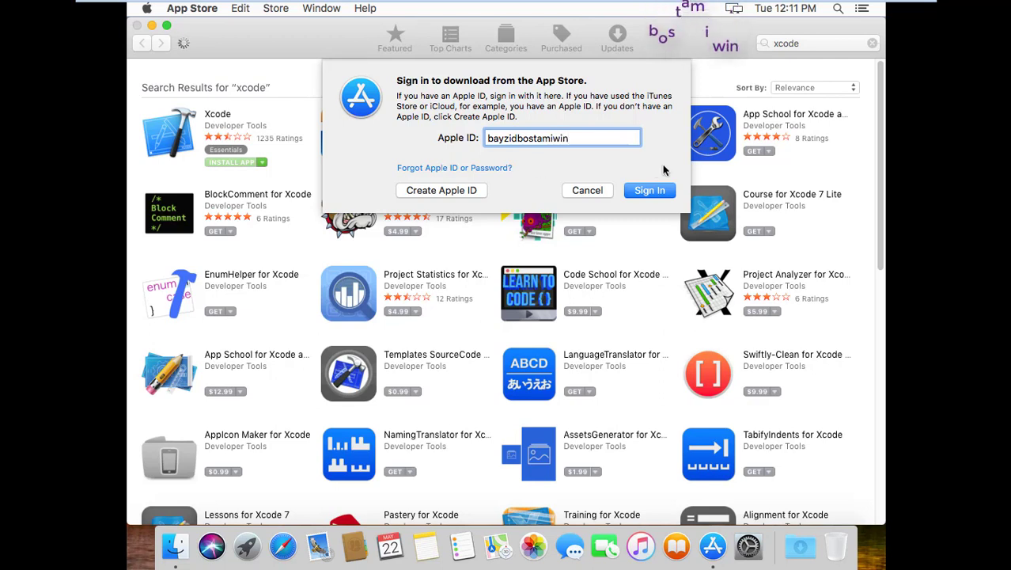
pyautogui.click(661, 193)
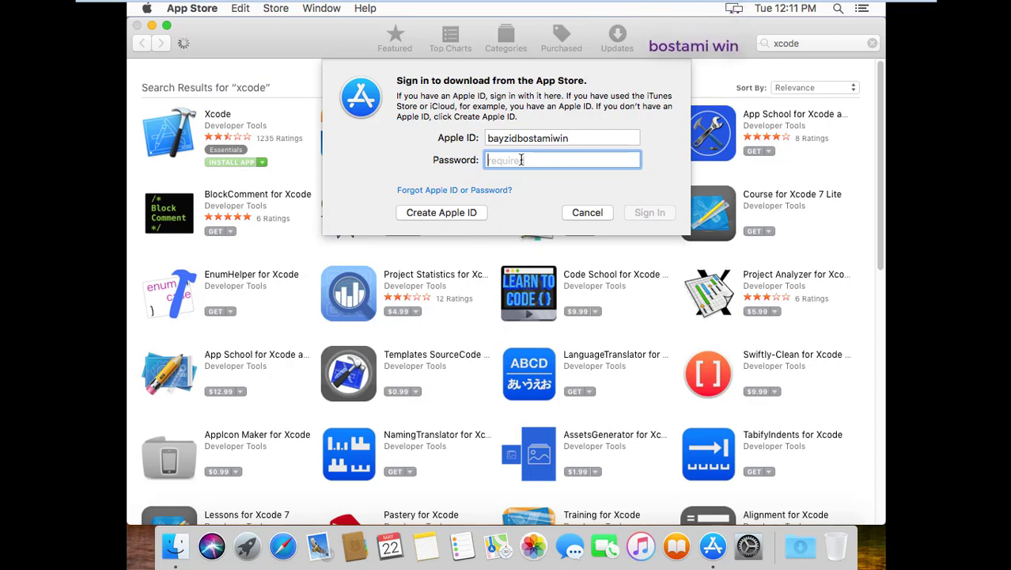
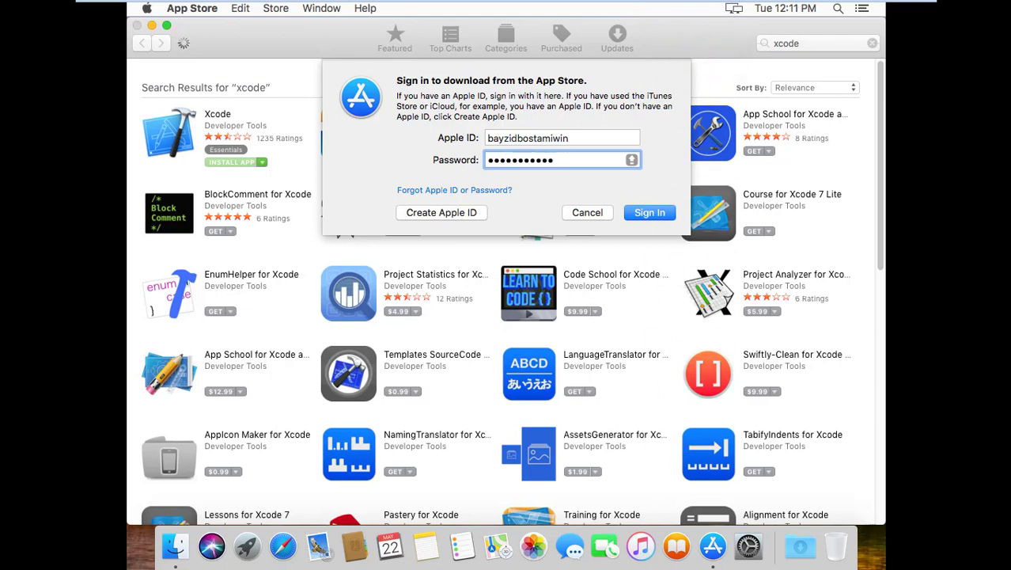
# Step: Enter a password and submit, then delete it after the store rejects it
pyautogui.press('capslock')
pyautogui.click(639, 217)
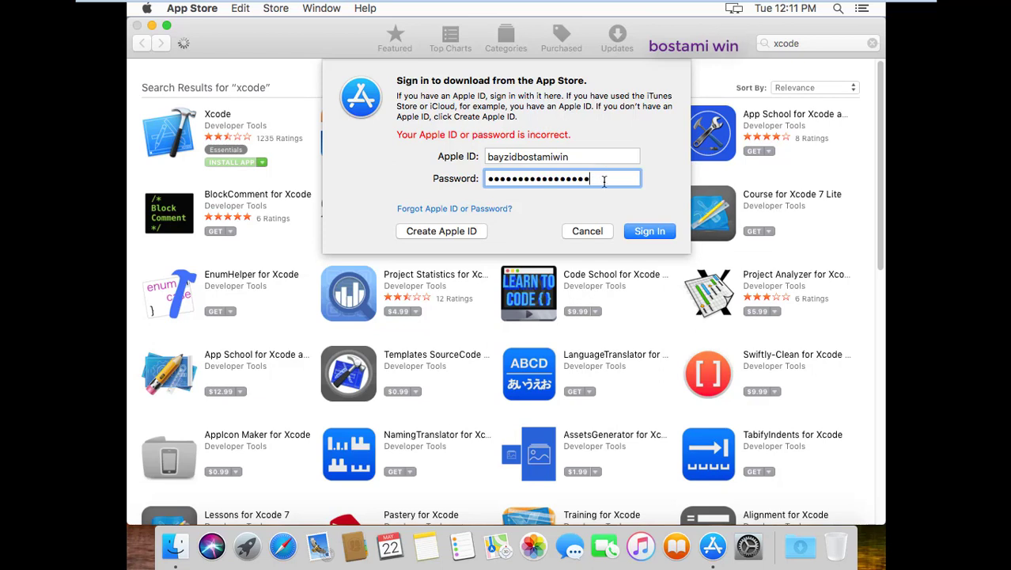
pyautogui.moveTo(600, 174)
pyautogui.mouseDown()
pyautogui.moveTo(500, 186)
pyautogui.moveTo(445, 179)
pyautogui.mouseUp()
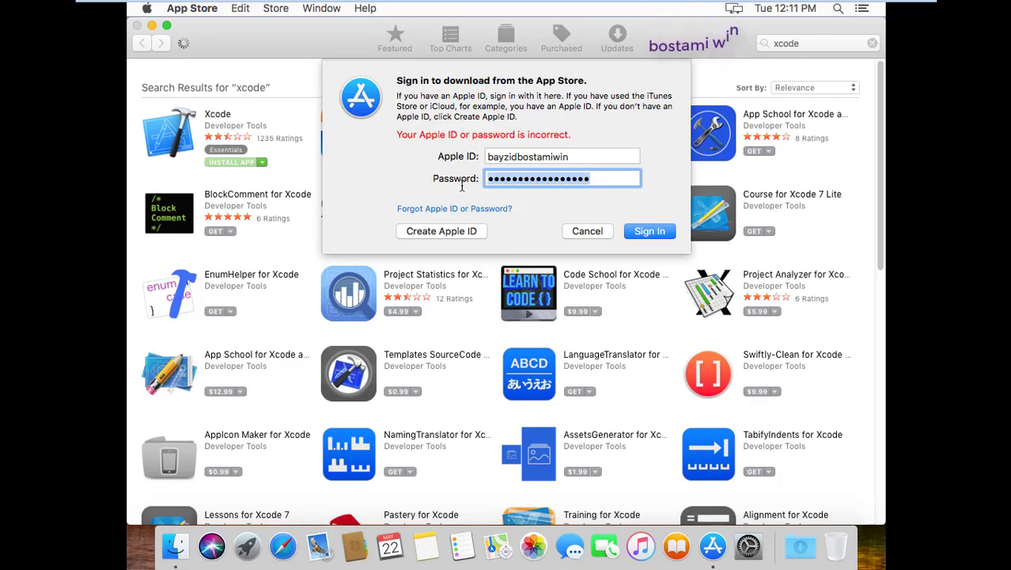
pyautogui.press('BackSpace')
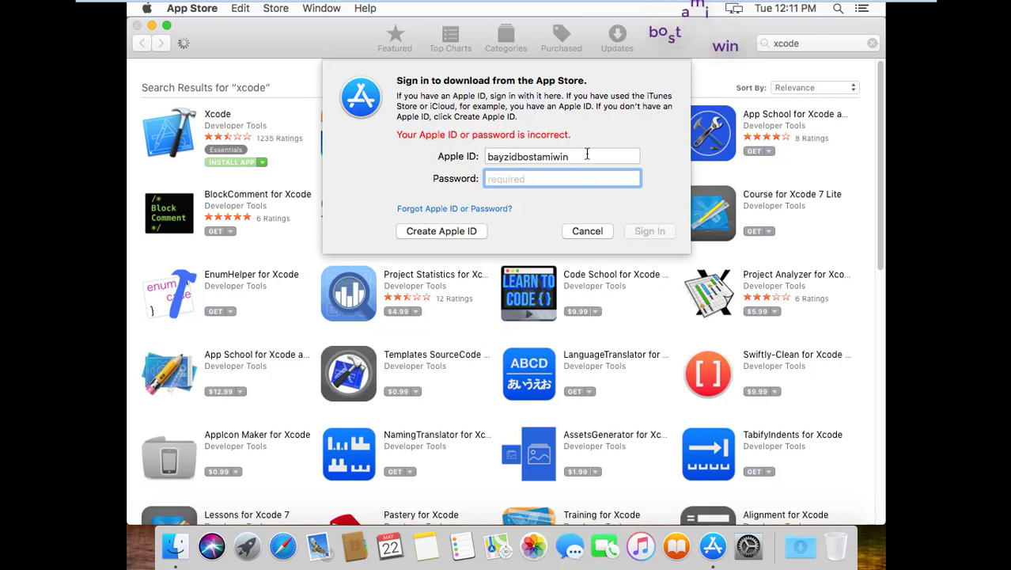
# Step: Replace the Apple ID with the full Gmail address and sign in with the account password
pyautogui.moveTo(588, 156); pyautogui.dragTo(431, 158)
pyautogui.press('BackSpace')
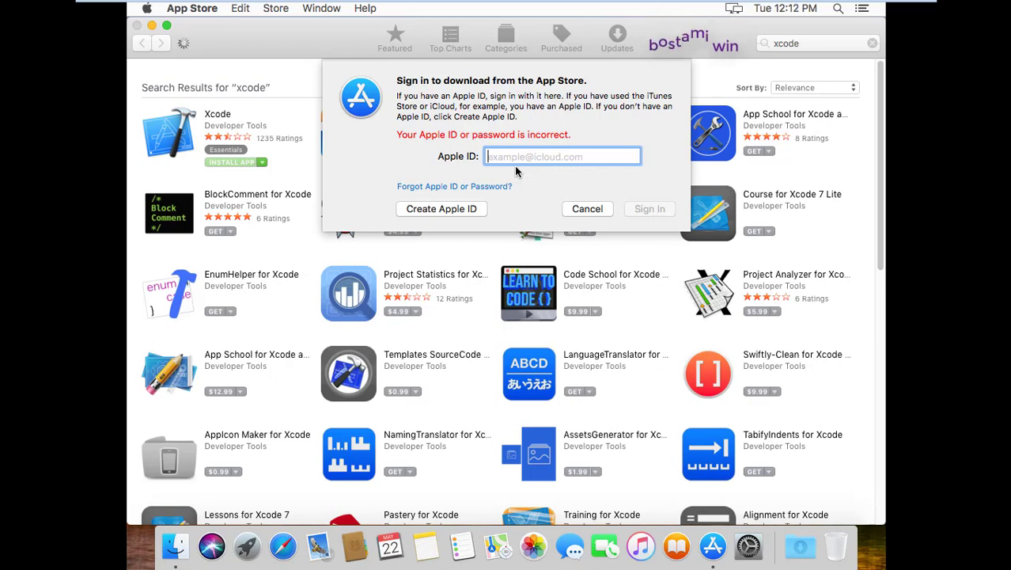
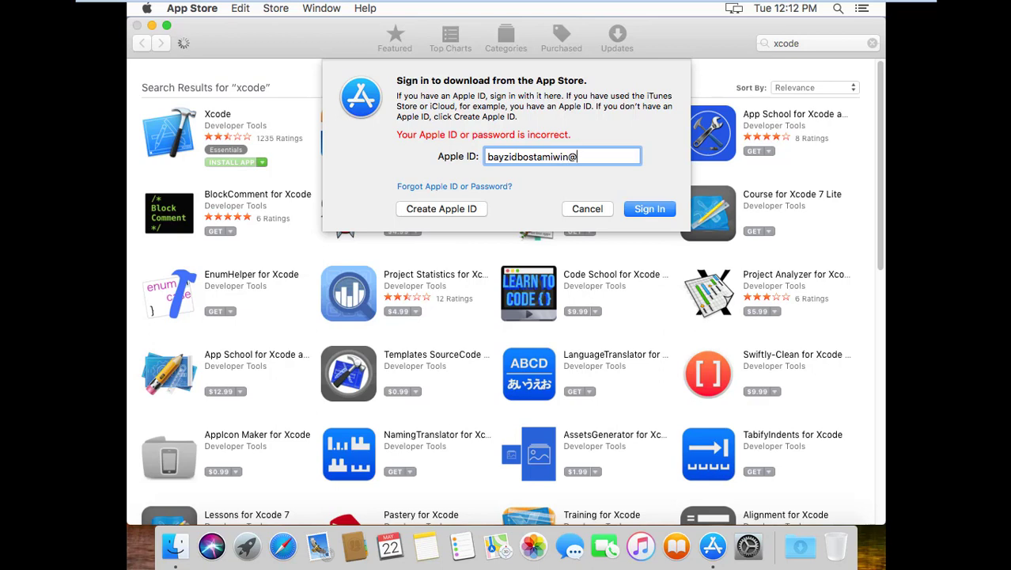
pyautogui.press('Return')
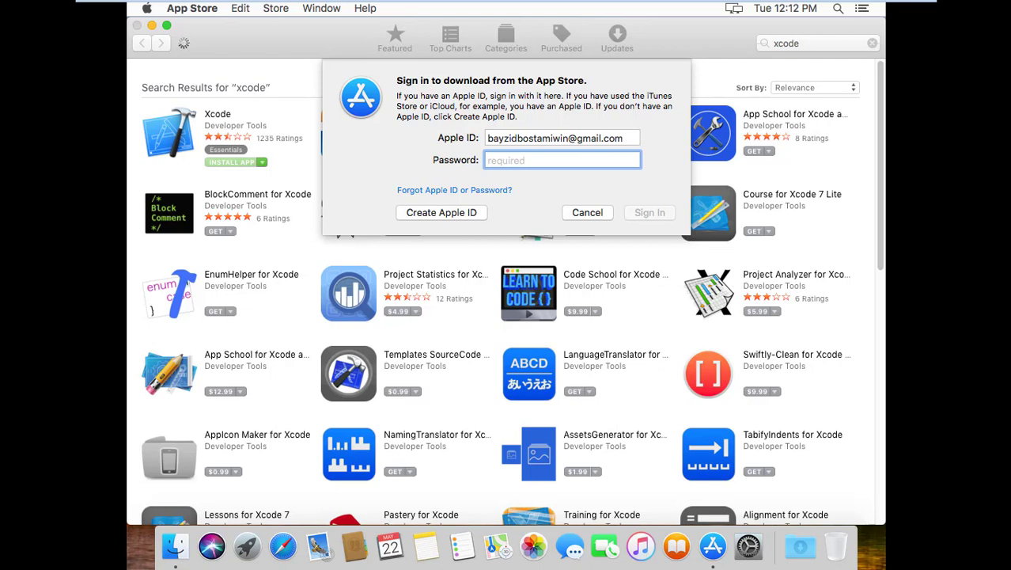
pyautogui.write('•••')
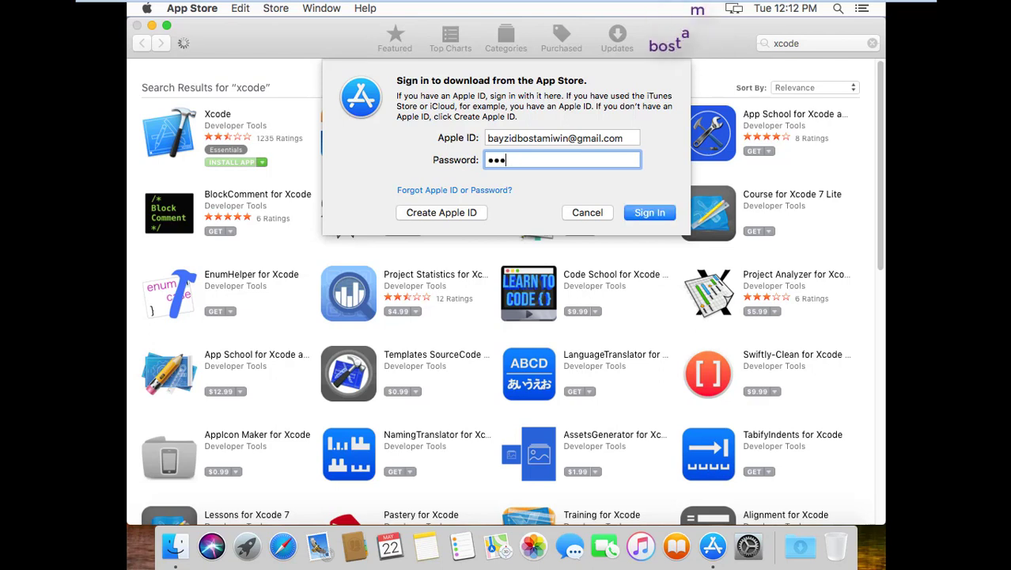
pyautogui.write('••')
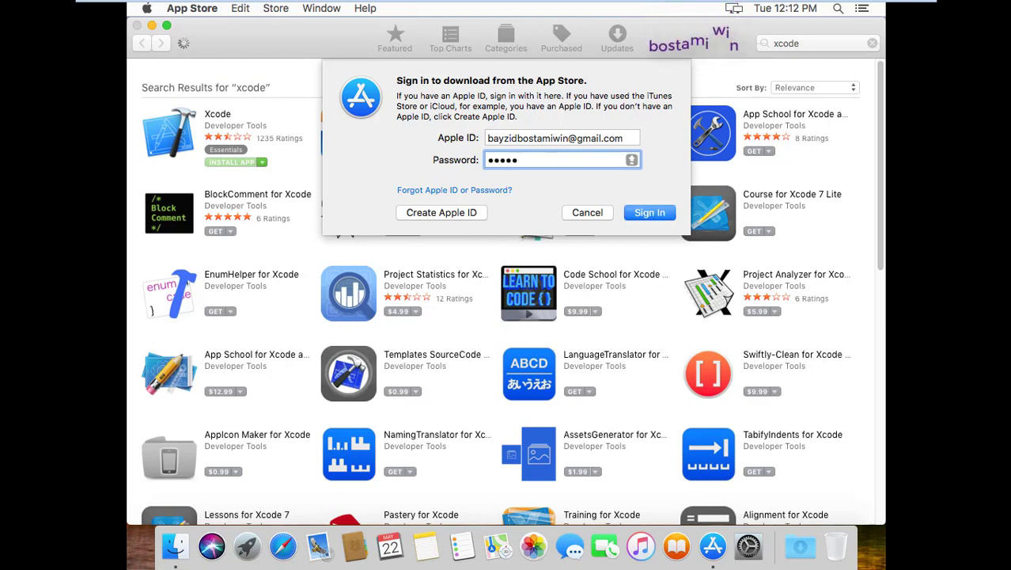
pyautogui.write('••••••')
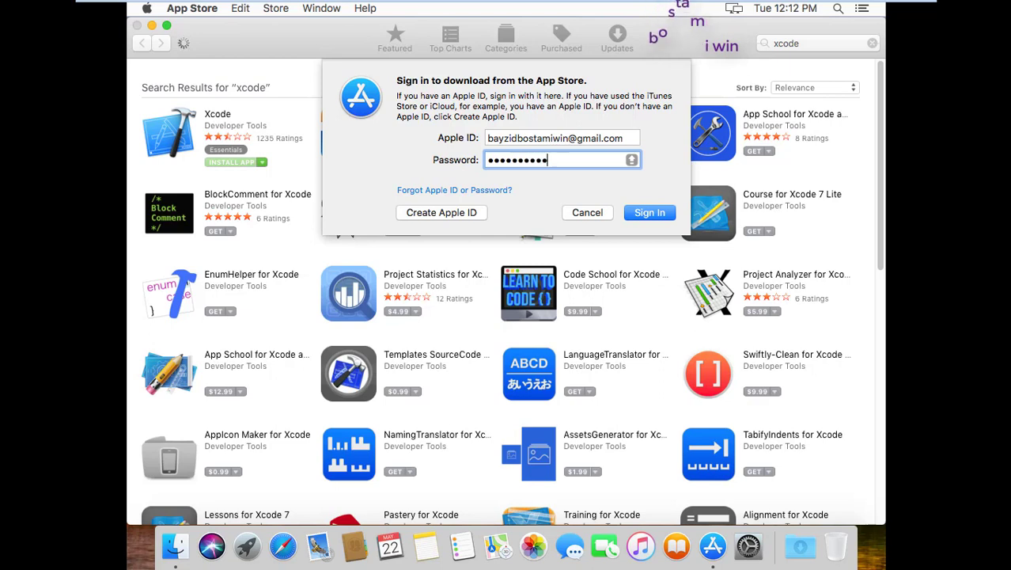
pyautogui.write('••')
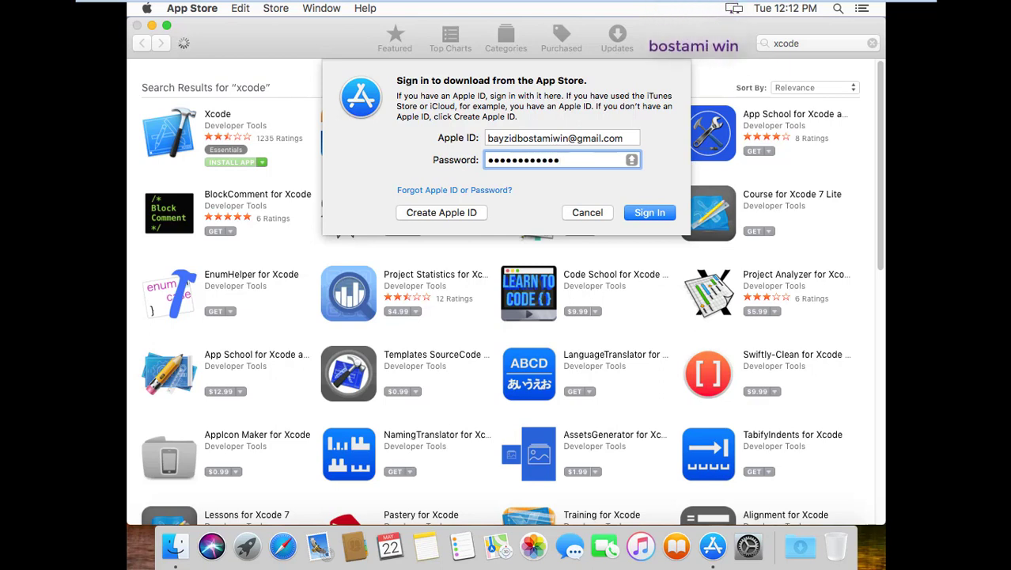
pyautogui.write('•••')
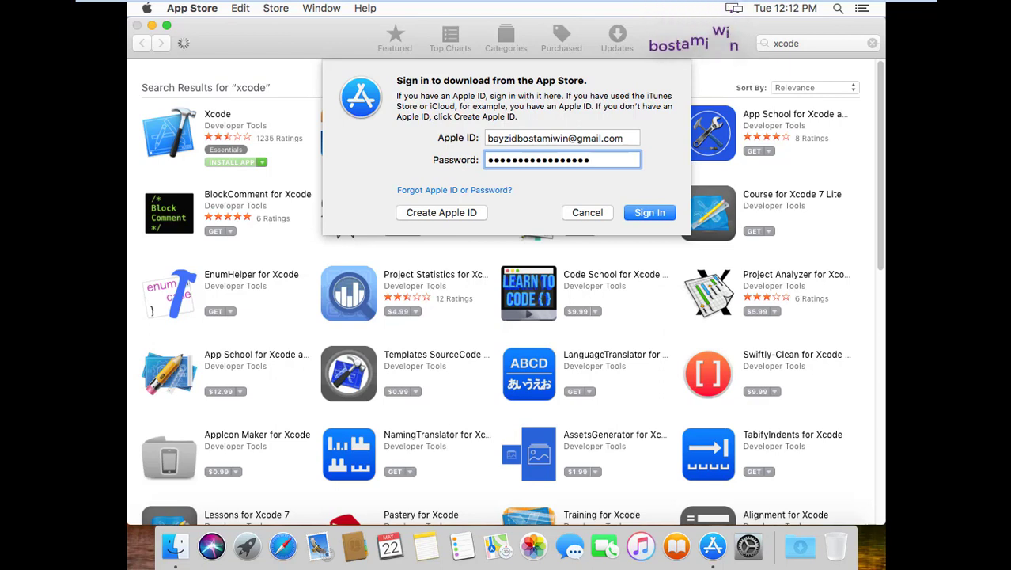
pyautogui.press('Return')
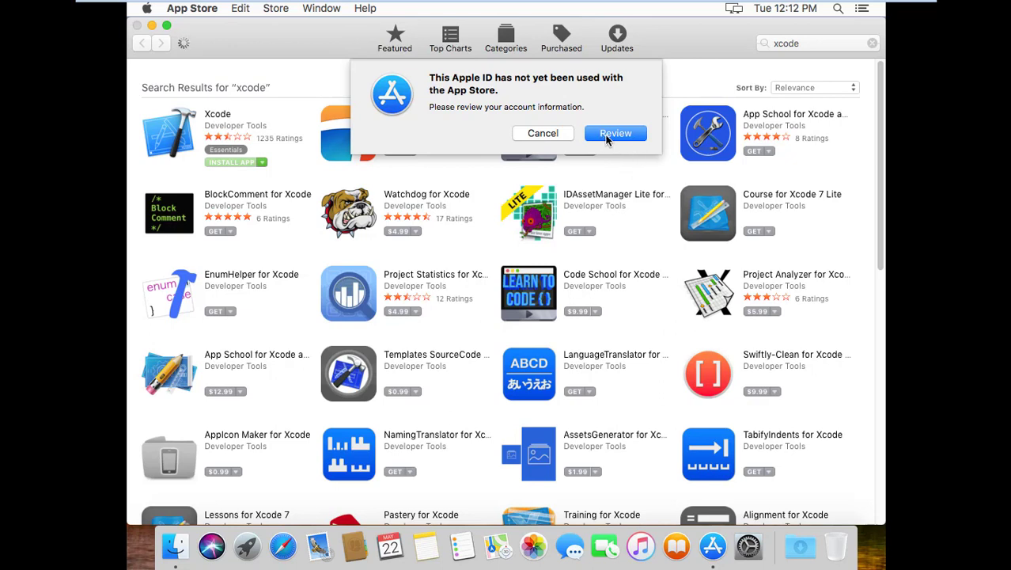
# Step: Review the account, agree to the Apple Media Services Terms & Conditions, and continue
pyautogui.click(608, 139)
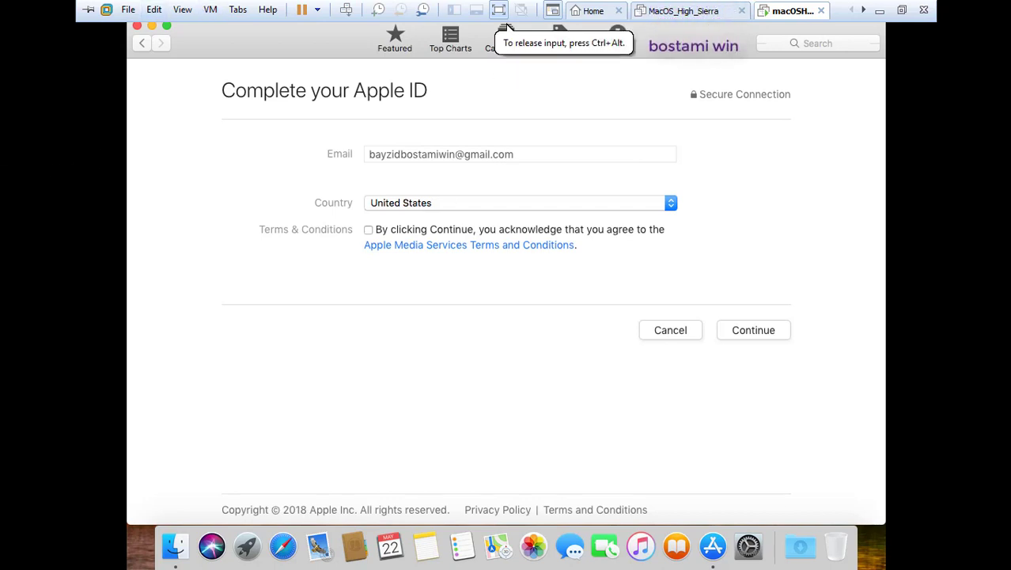
pyautogui.click(367, 230)
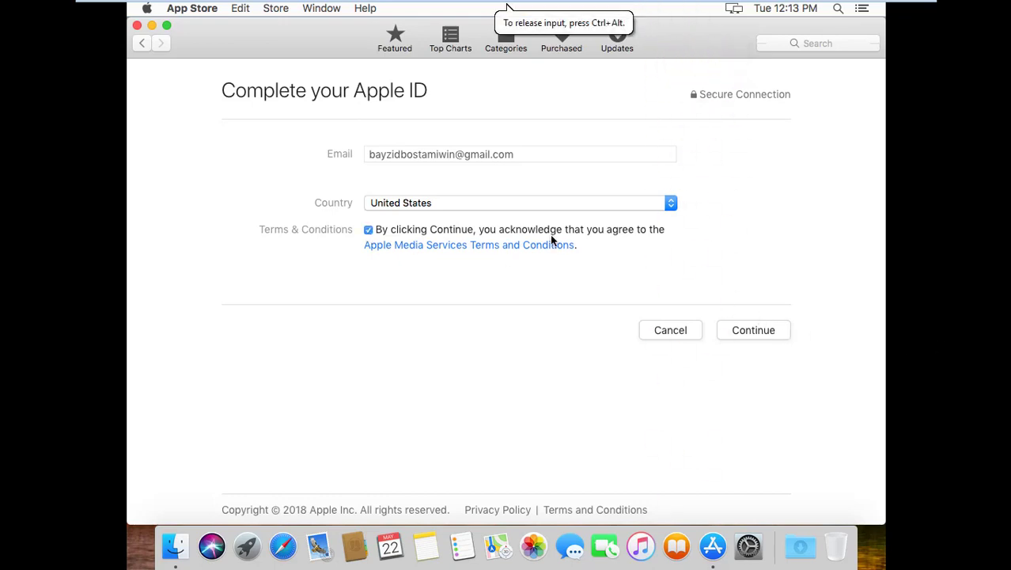
pyautogui.click(751, 333)
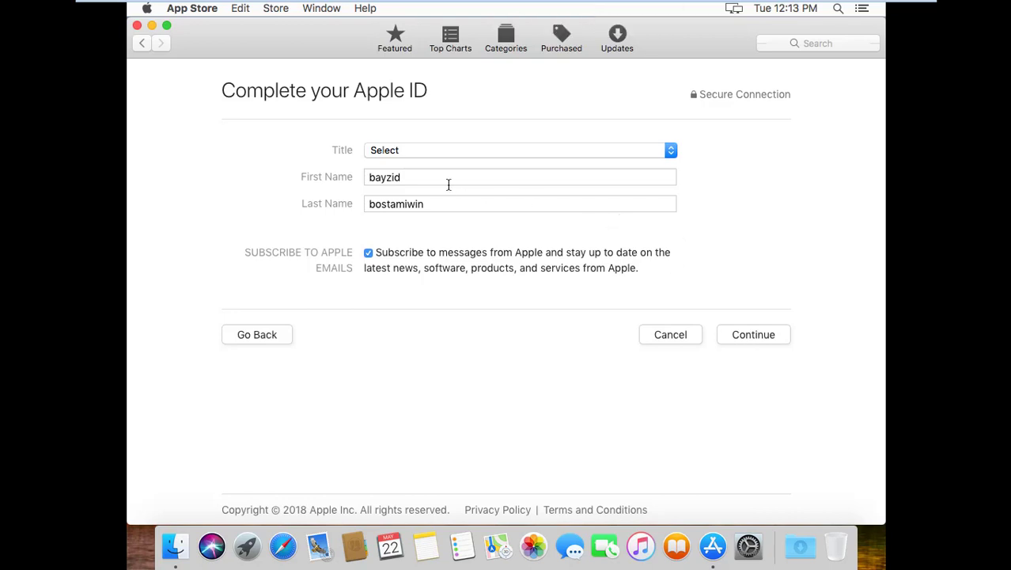
# Step: Pick Mr. from the Title pop-up and continue to payment and billing
pyautogui.click(667, 151)
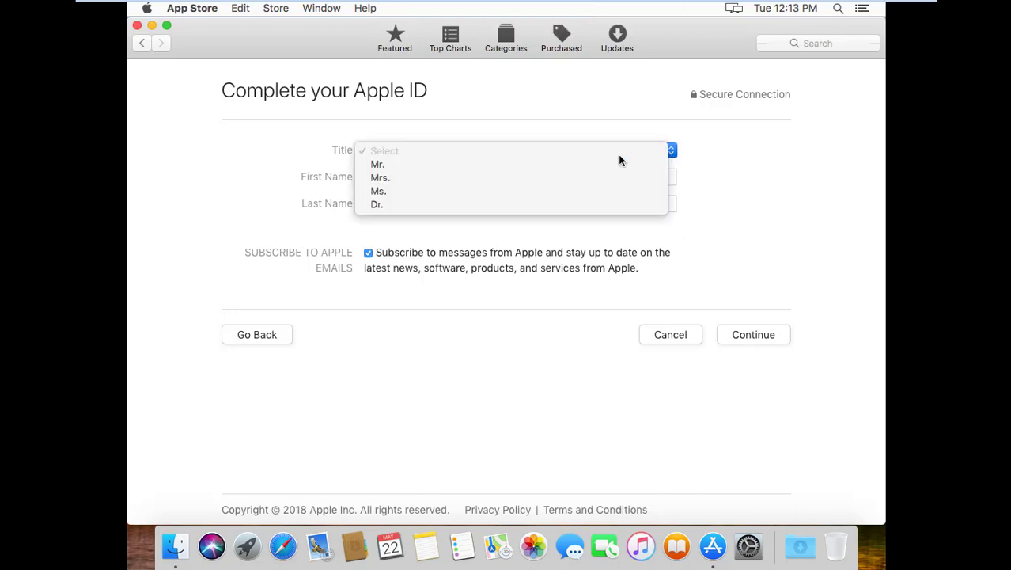
pyautogui.click(496, 163)
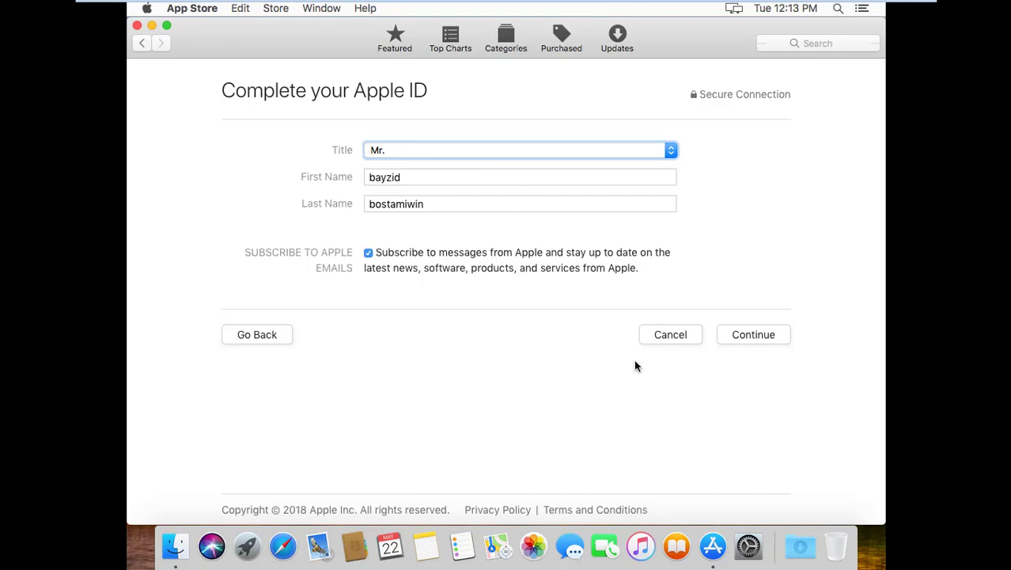
pyautogui.click(754, 339)
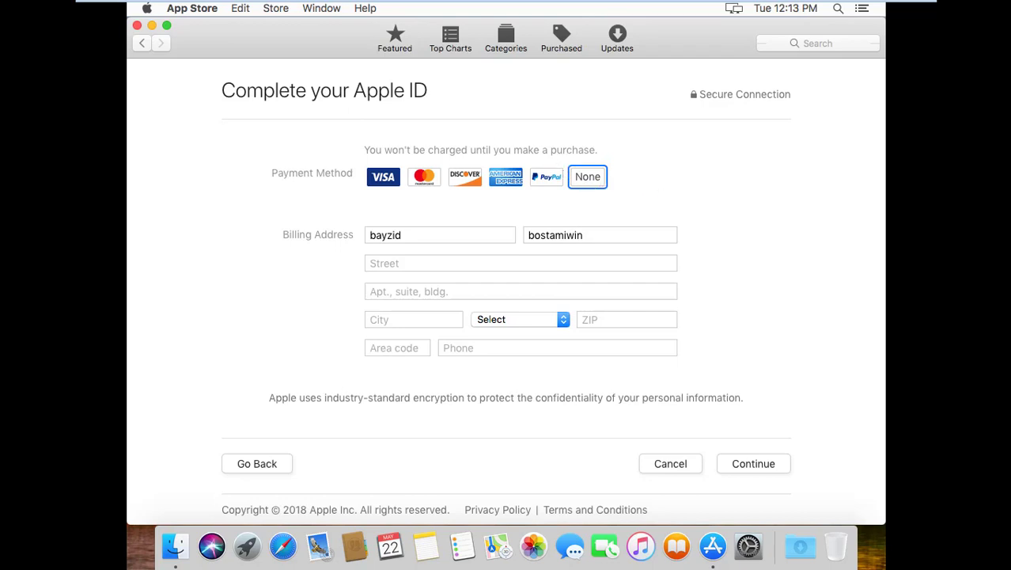
# Step: Enter the billing street address and city, and choose CA - California as the state
pyautogui.click(480, 268)
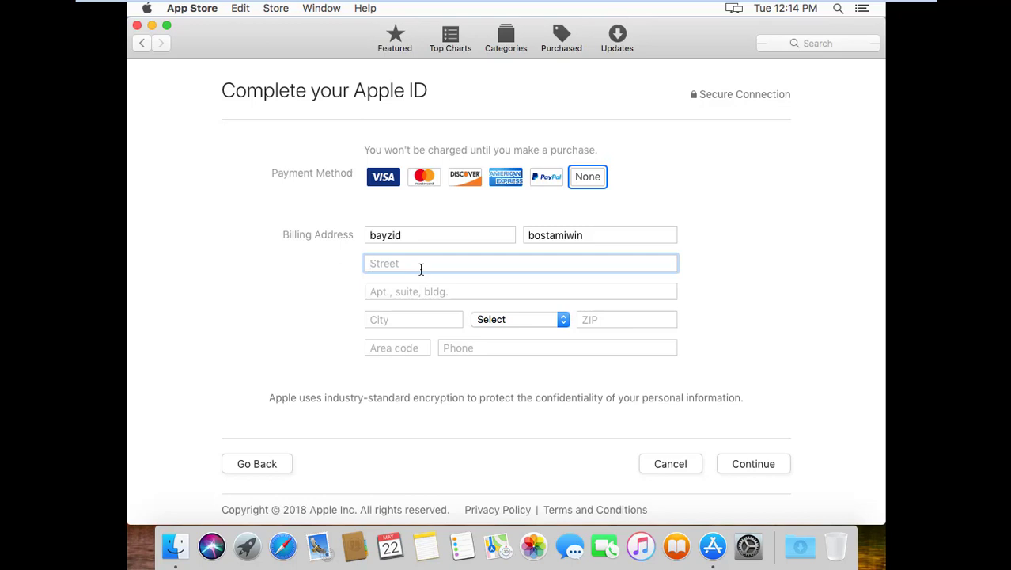
pyautogui.write('1')
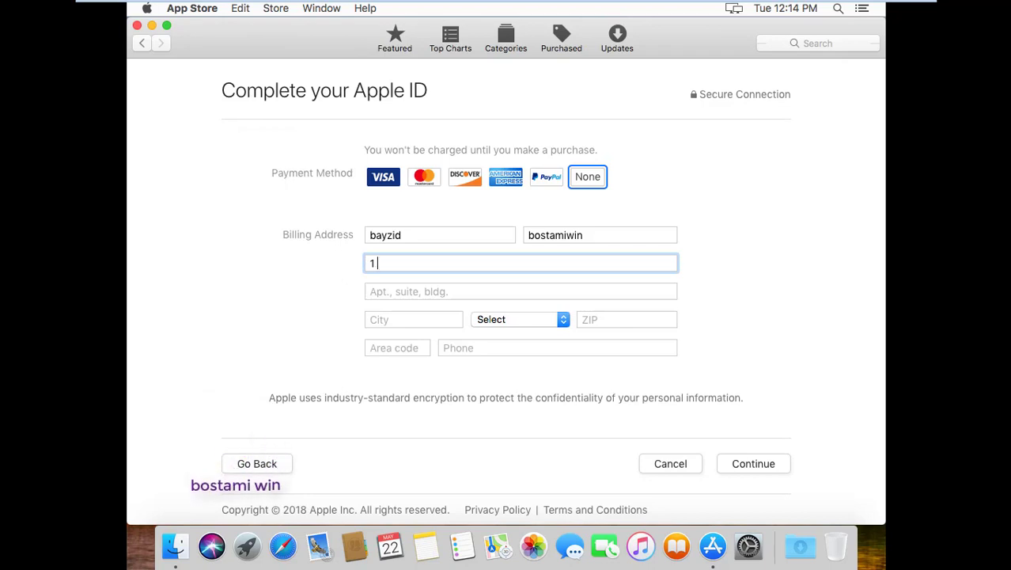
pyautogui.write('nf')
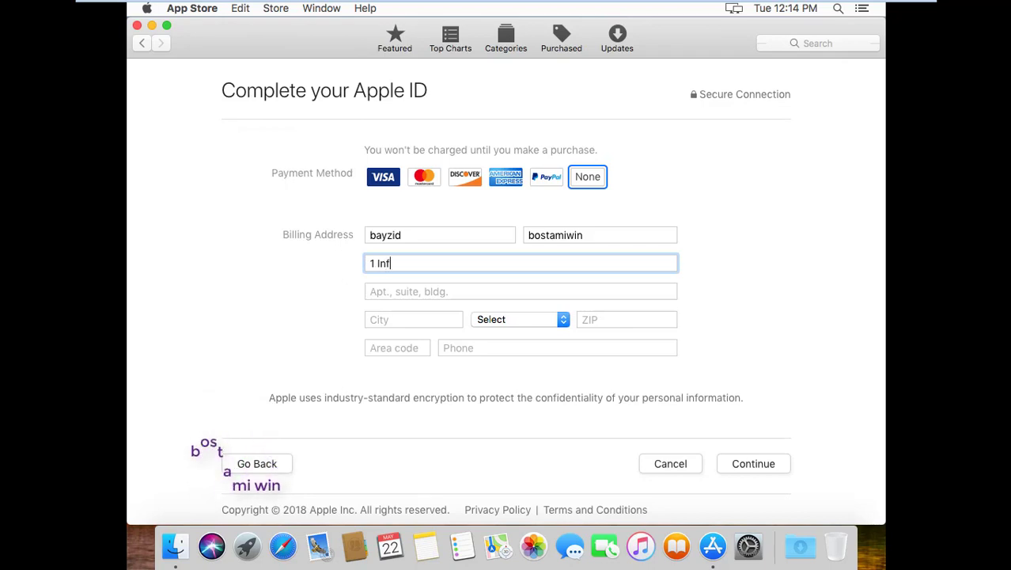
pyautogui.write('inite ')
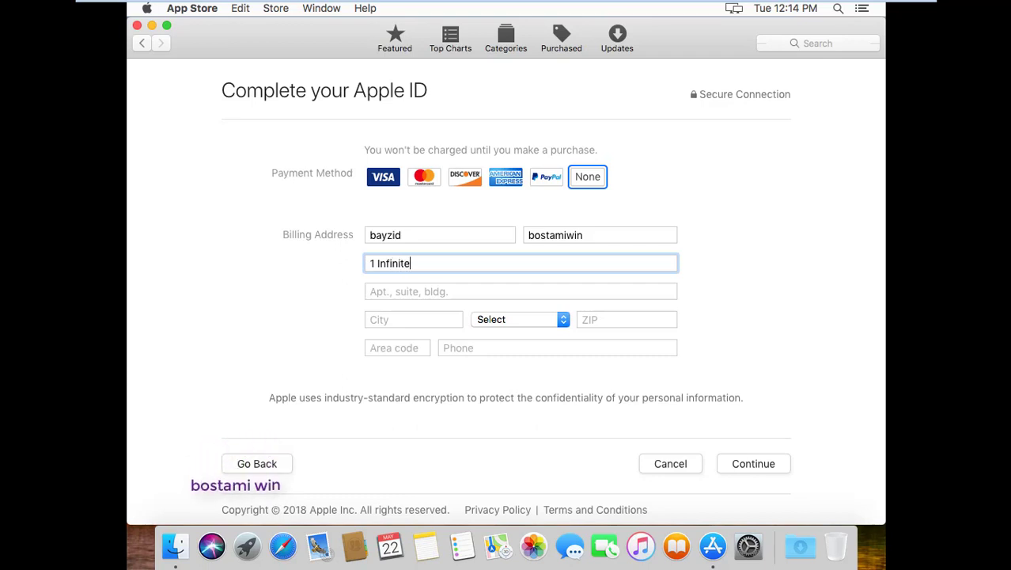
pyautogui.write('L')
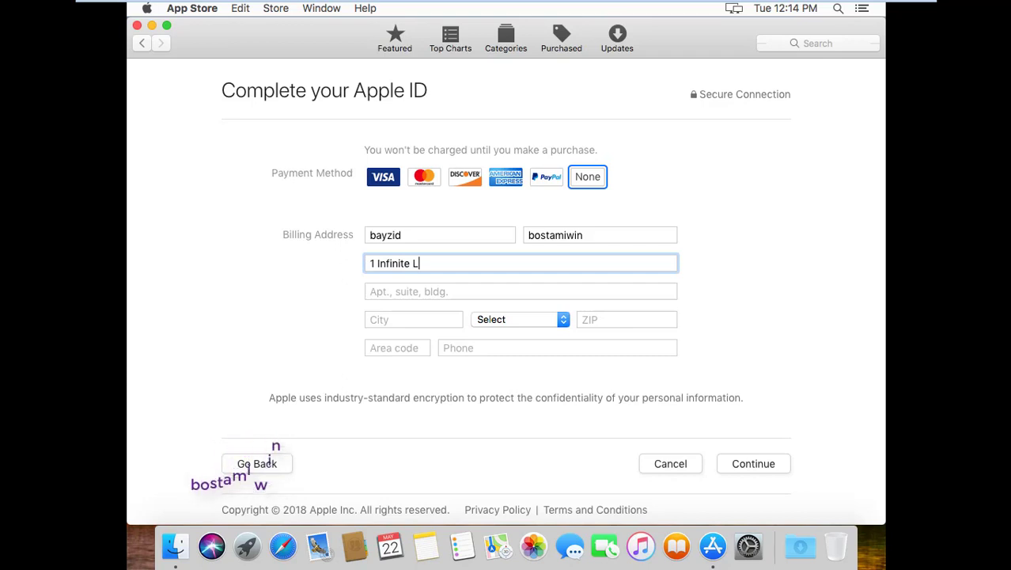
pyautogui.write('oop')
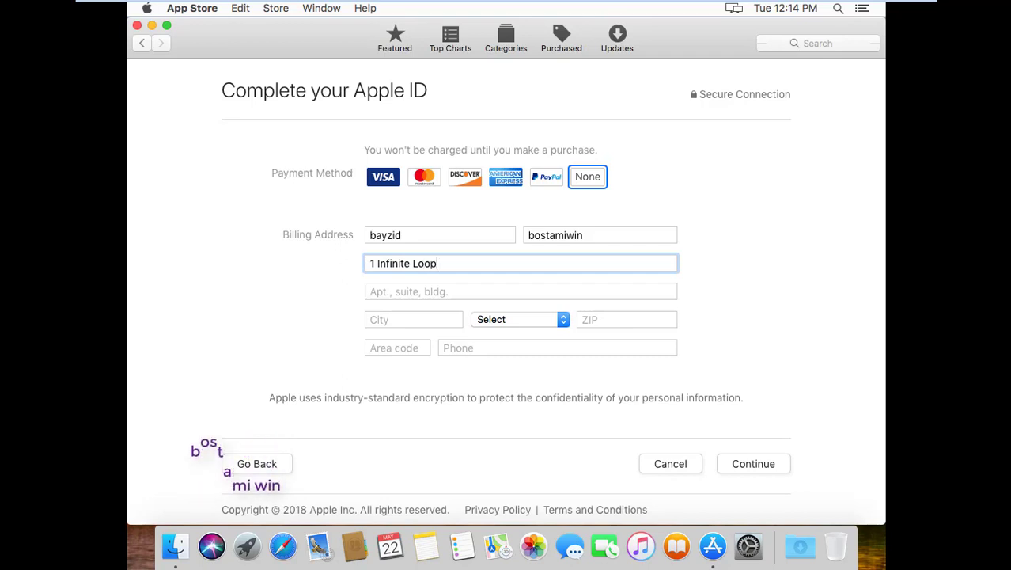
pyautogui.click(412, 316)
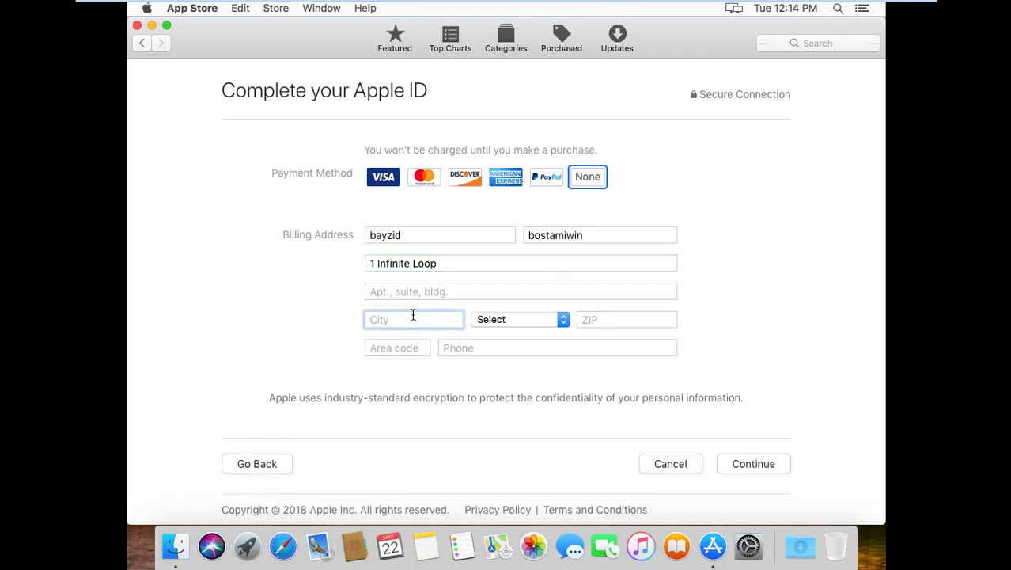
pyautogui.write('Cupertino')
pyautogui.click(536, 320)
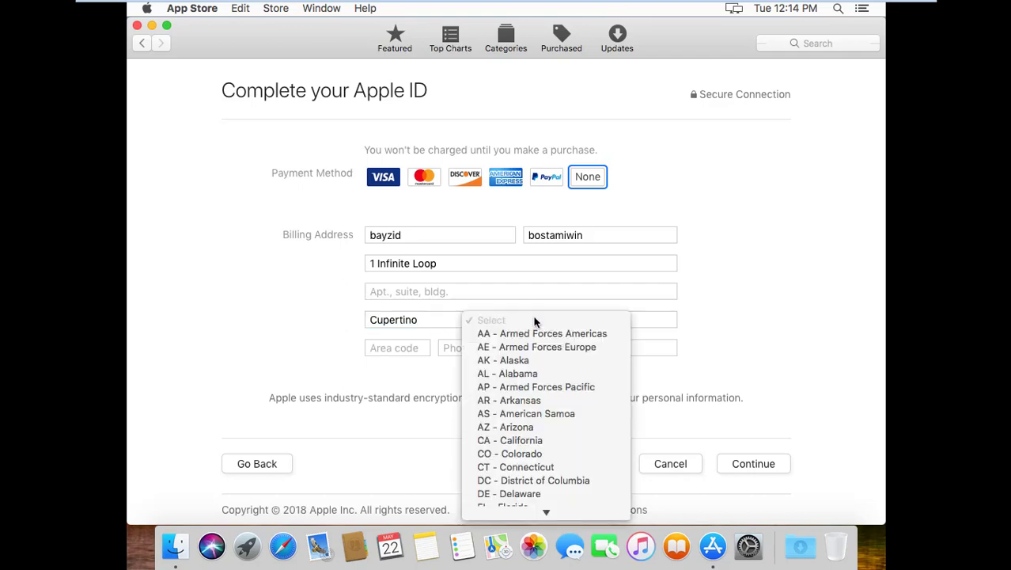
pyautogui.click(532, 440)
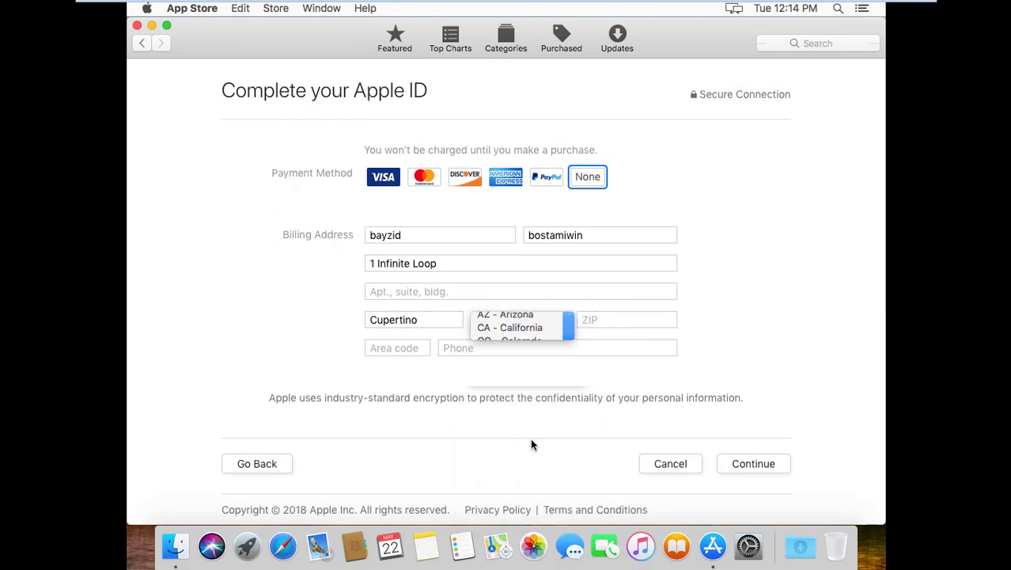
pyautogui.click(602, 319)
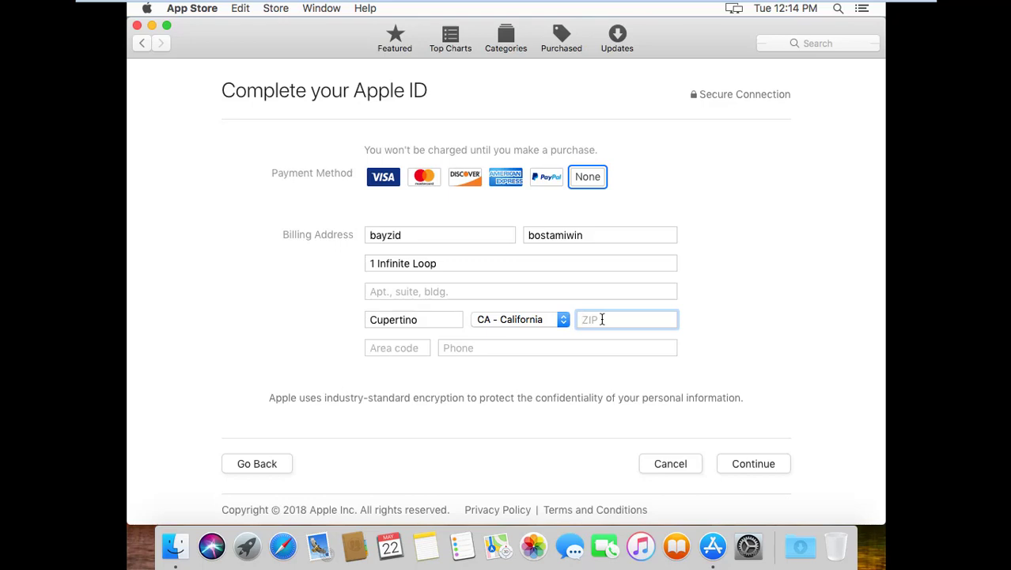
# Step: Enter the billing ZIP code, area code and phone number, then submit the form
pyautogui.write('9501')
pyautogui.write('4')
pyautogui.click(389, 347)
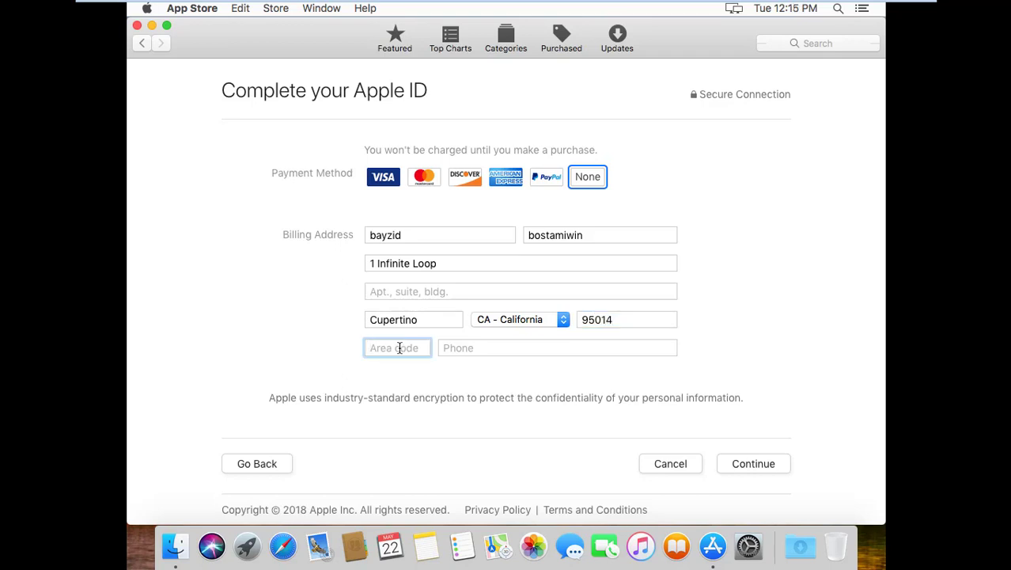
pyautogui.click(479, 349)
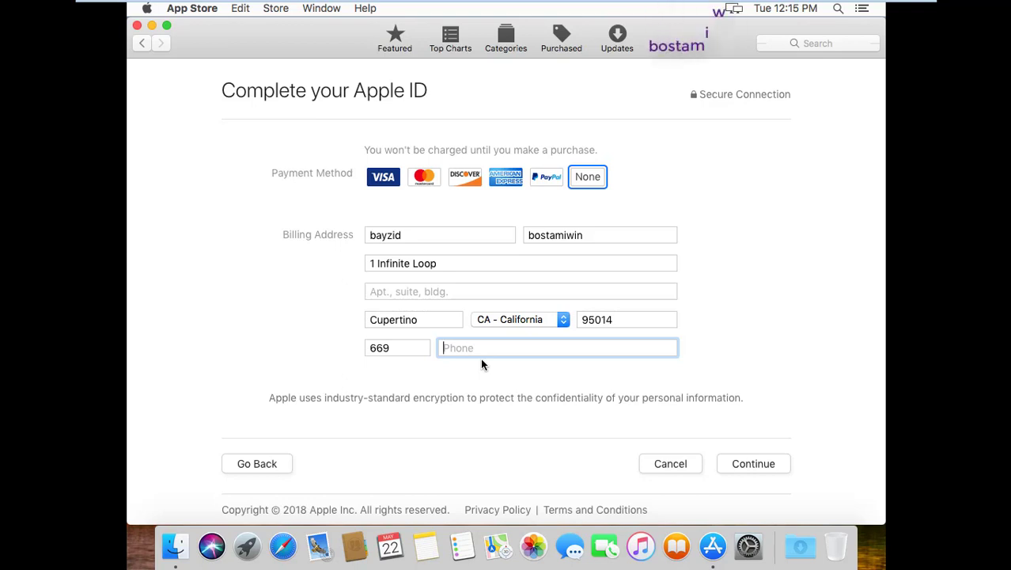
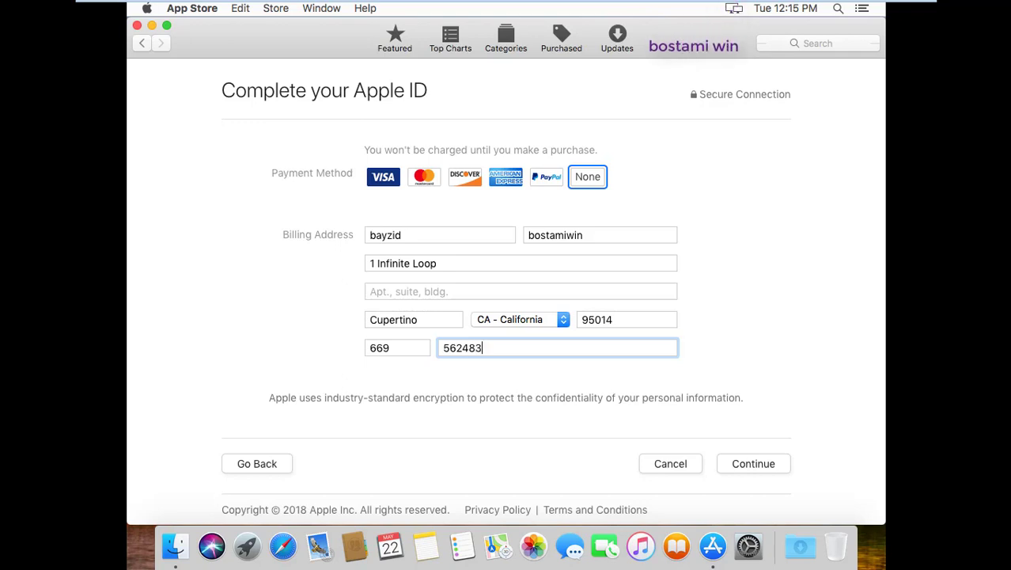
pyautogui.click(745, 468)
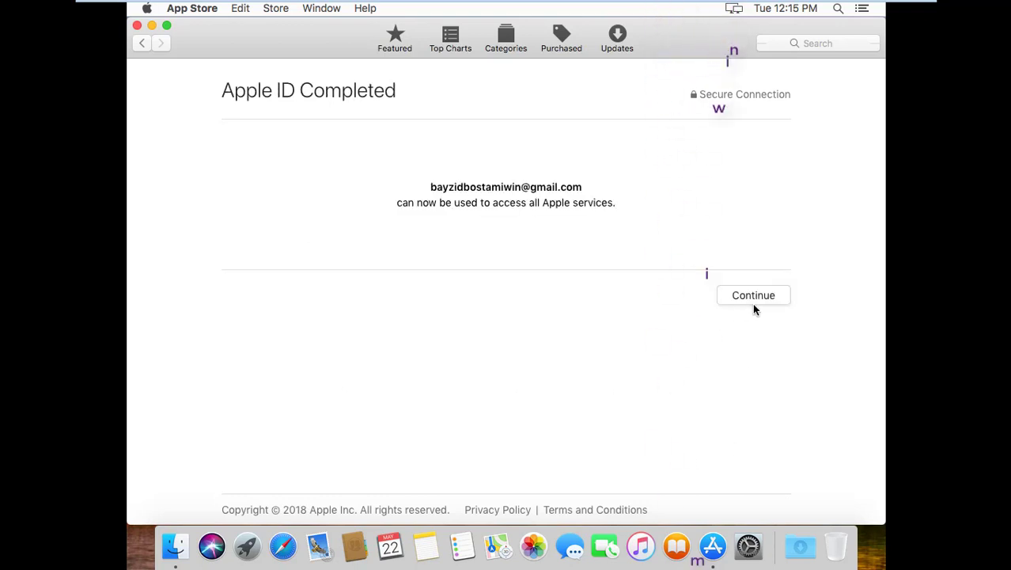
# Step: Search the store for xcode and choose GET, then INSTALL APP on Xcode
pyautogui.write('xcode')
pyautogui.press('Return')
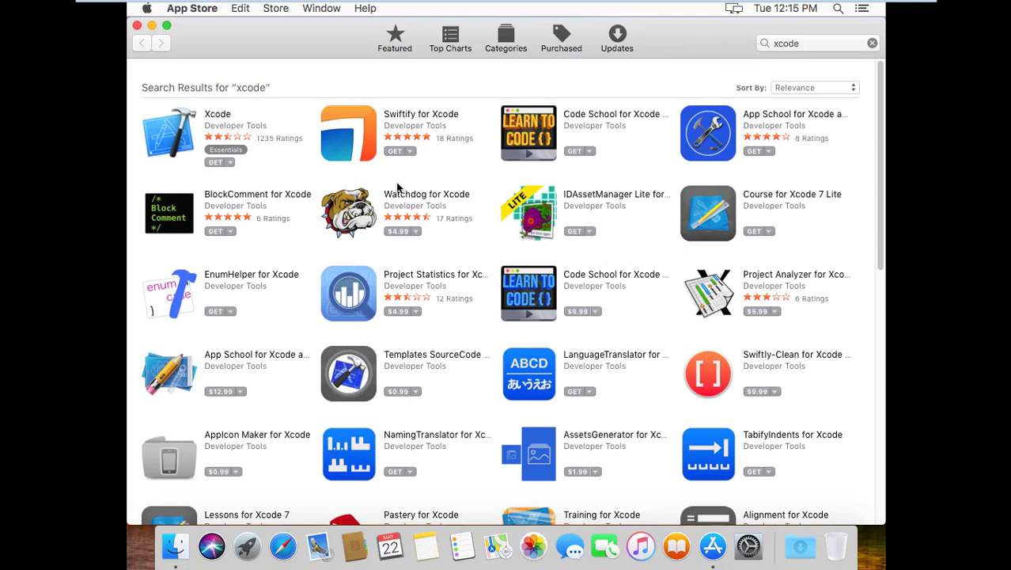
pyautogui.click(218, 165)
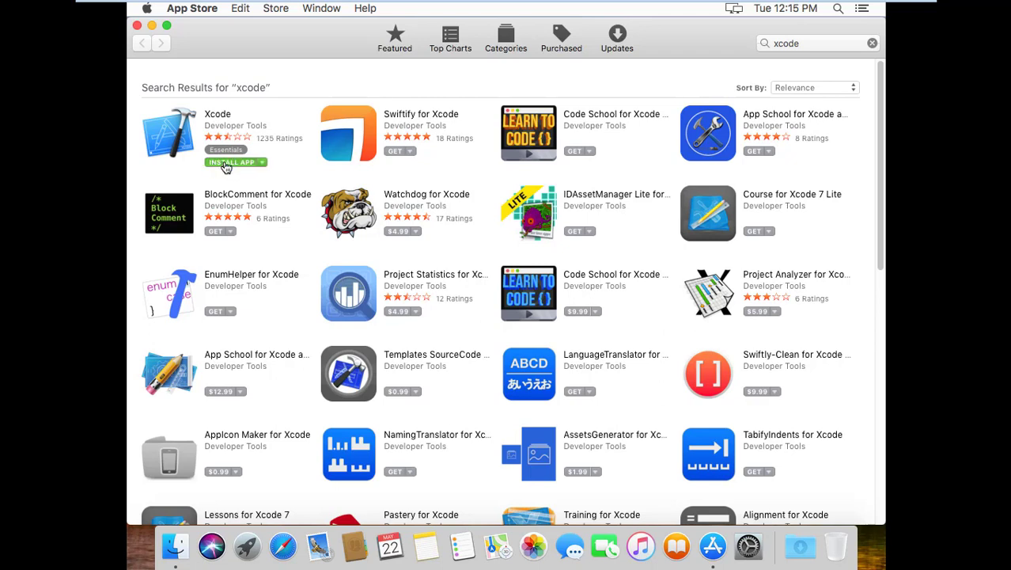
pyautogui.click(224, 163)
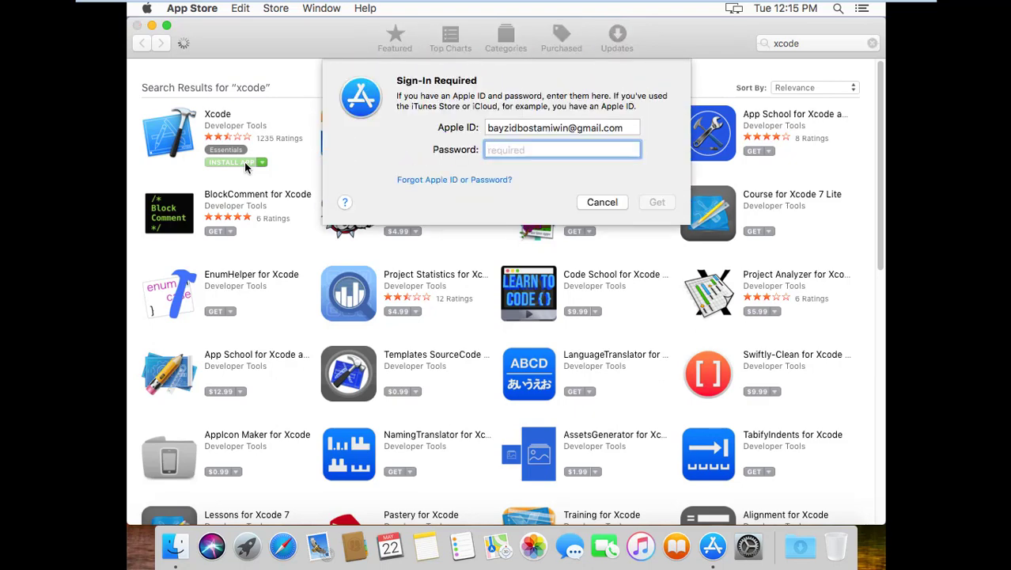
# Step: Enter the Apple ID password in the Sign-In Required dialog and confirm with Get
pyautogui.write('••')
pyautogui.write('•')
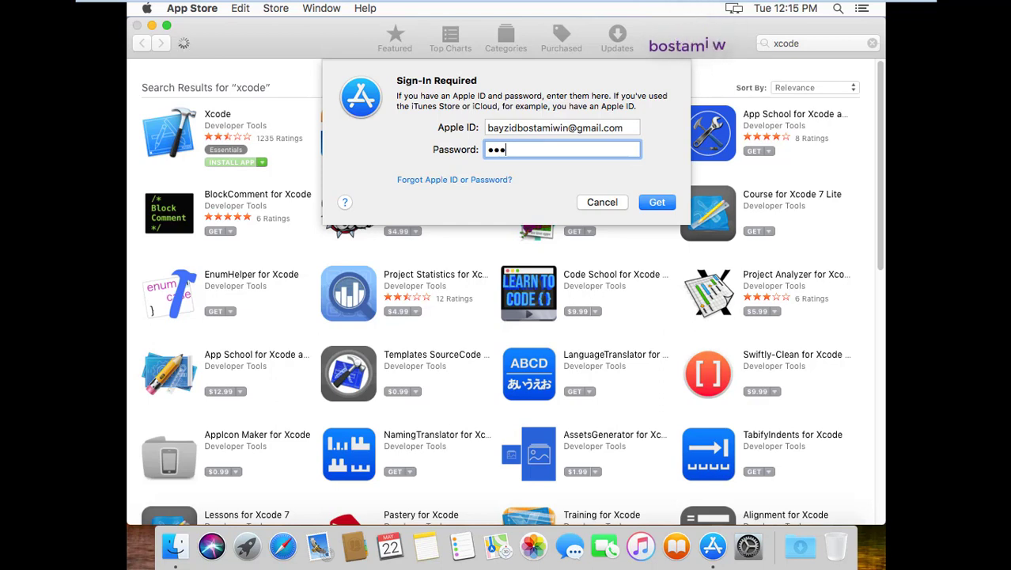
pyautogui.write('••')
pyautogui.write('••')
pyautogui.write('•')
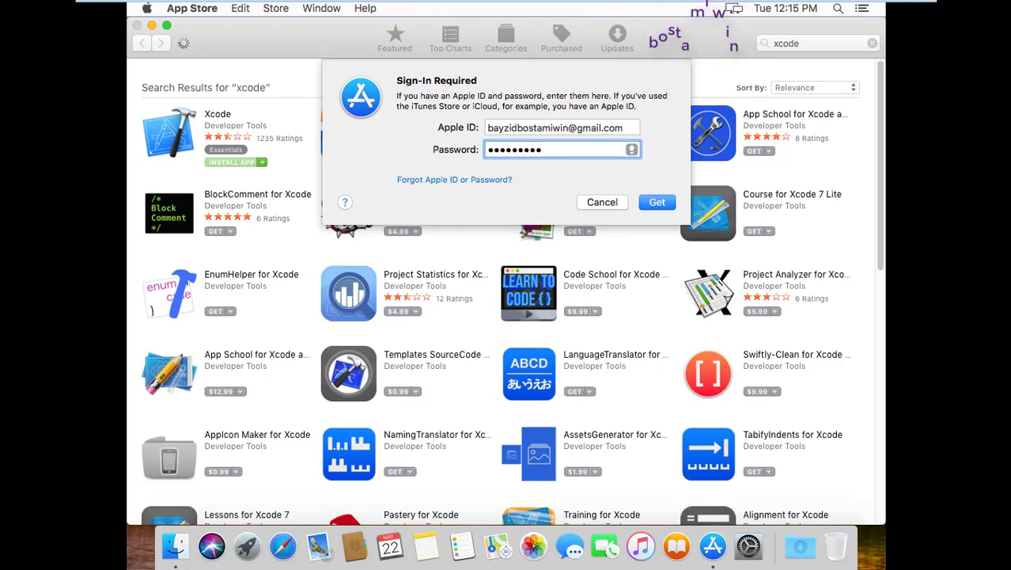
pyautogui.write('•••')
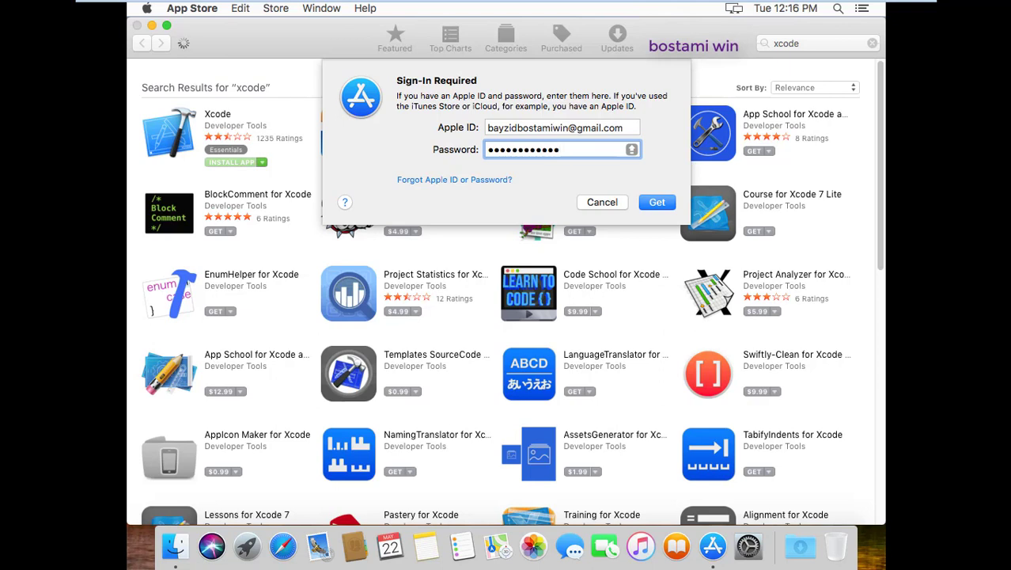
pyautogui.write('•')
pyautogui.write('••')
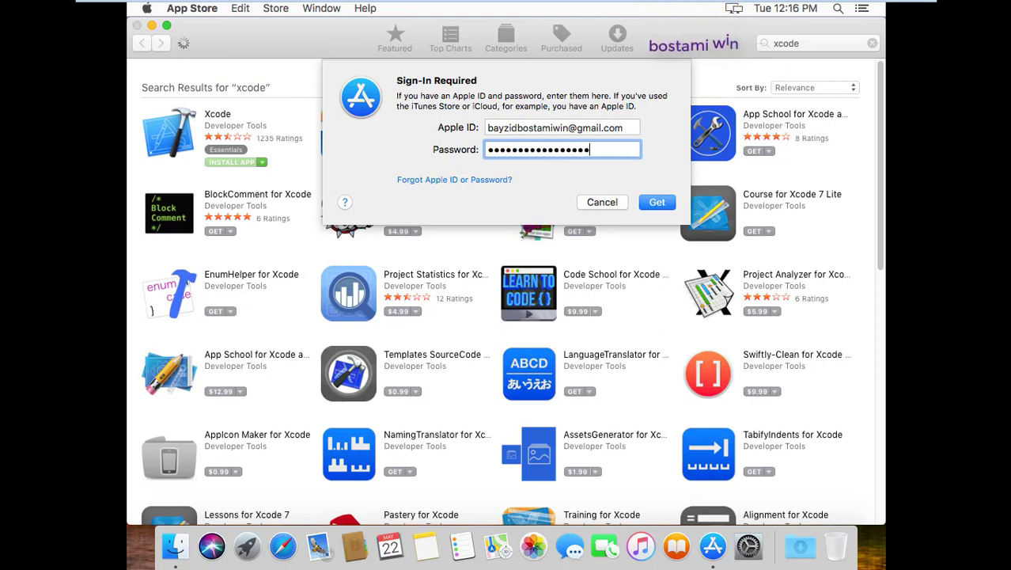
pyautogui.click(659, 205)
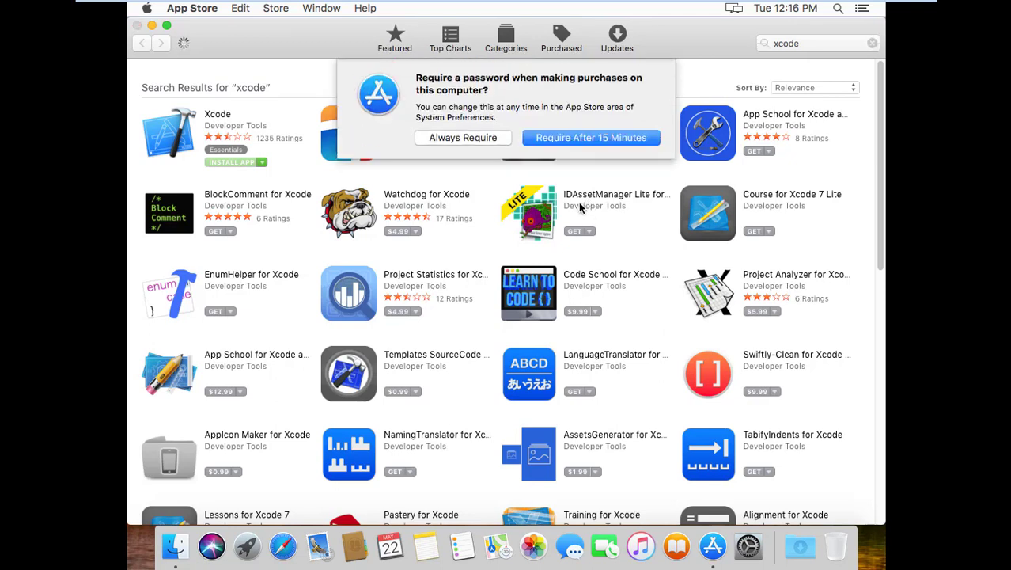
# Step: Choose Always Require for purchase passwords and view Xcode downloading in Launchpad
pyautogui.click(457, 142)
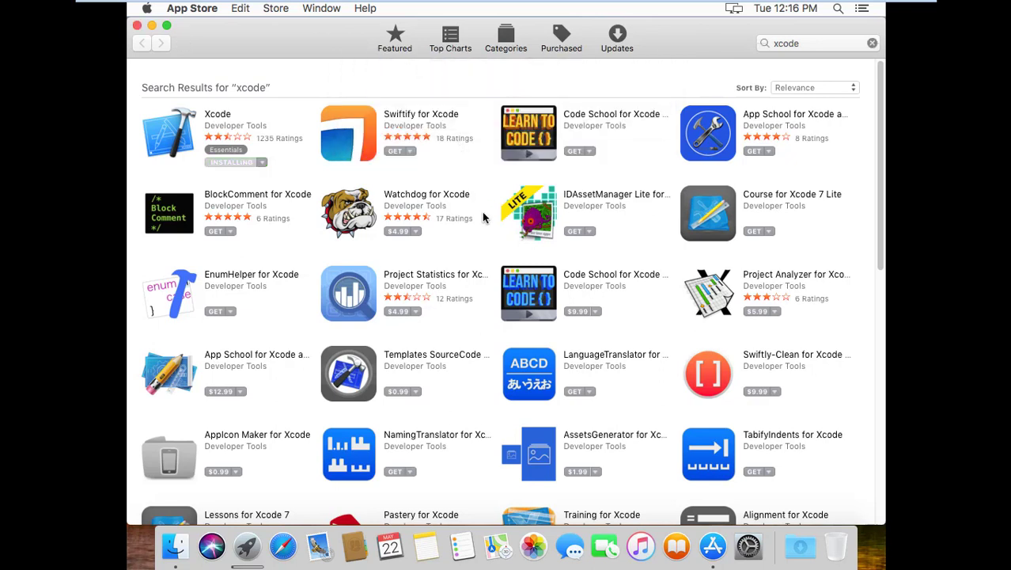
pyautogui.click(248, 546)
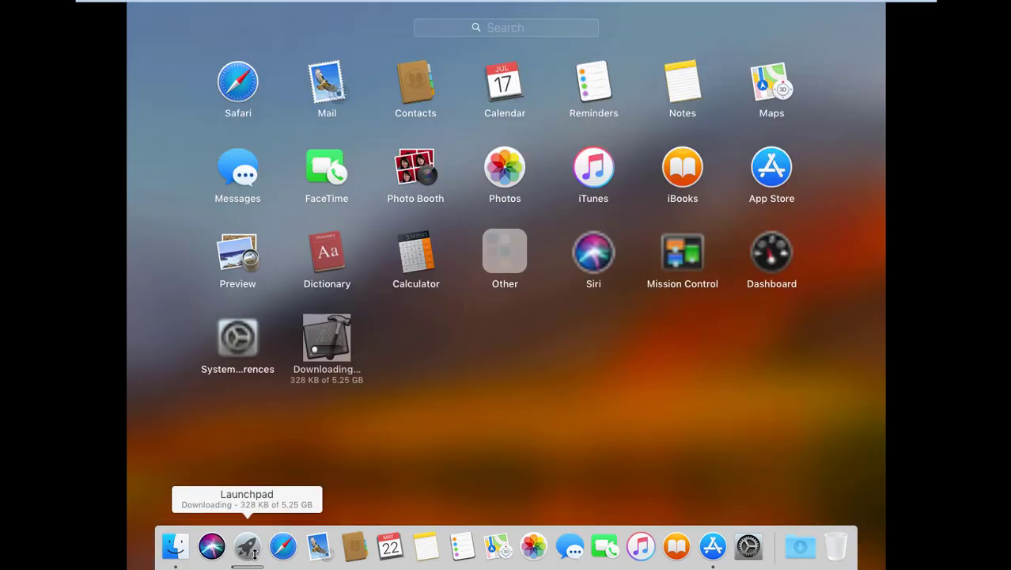